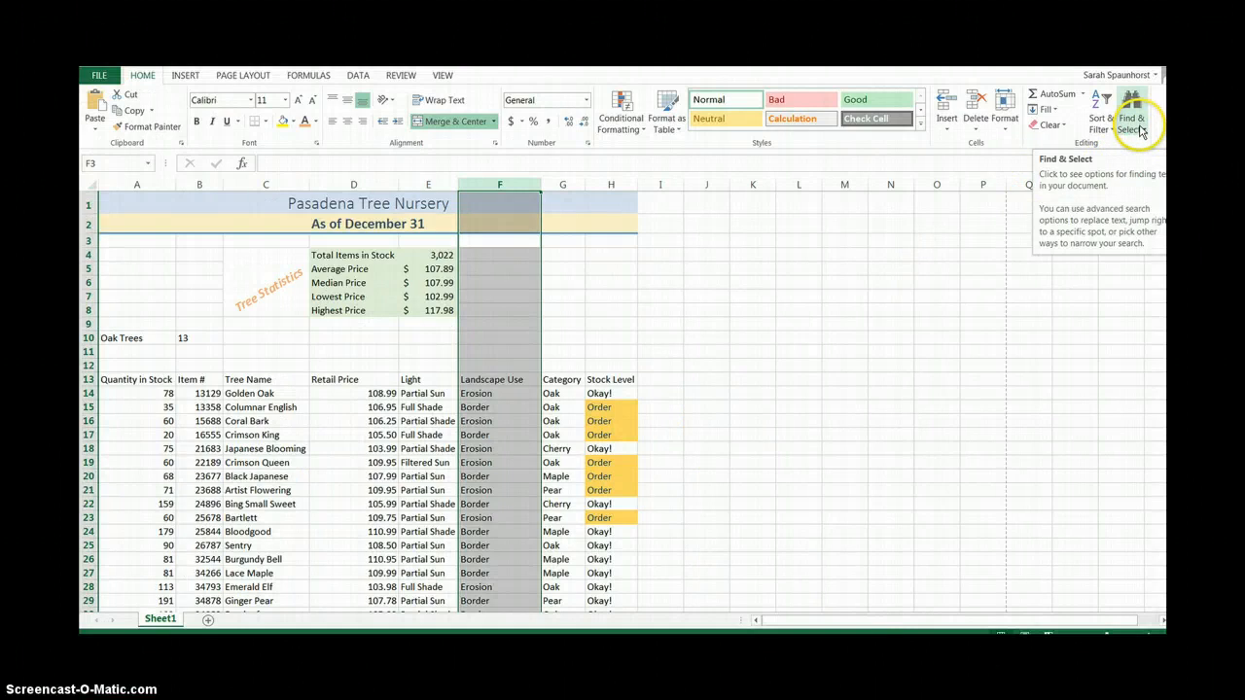
Replace every occurrence of "Erosion" with "Erosion Control" in the selected Landscape Use column.
{"action": "left_click", "coordinate": [1139, 132]}
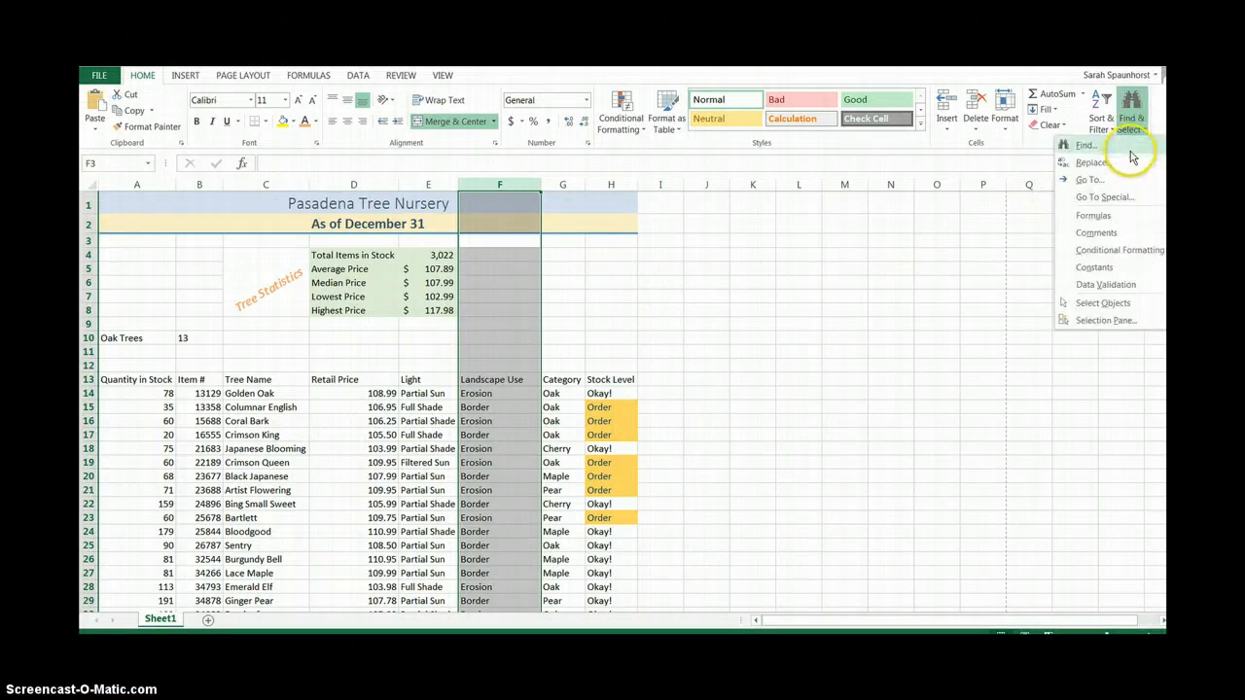
{"action": "left_click", "coordinate": [1109, 163]}
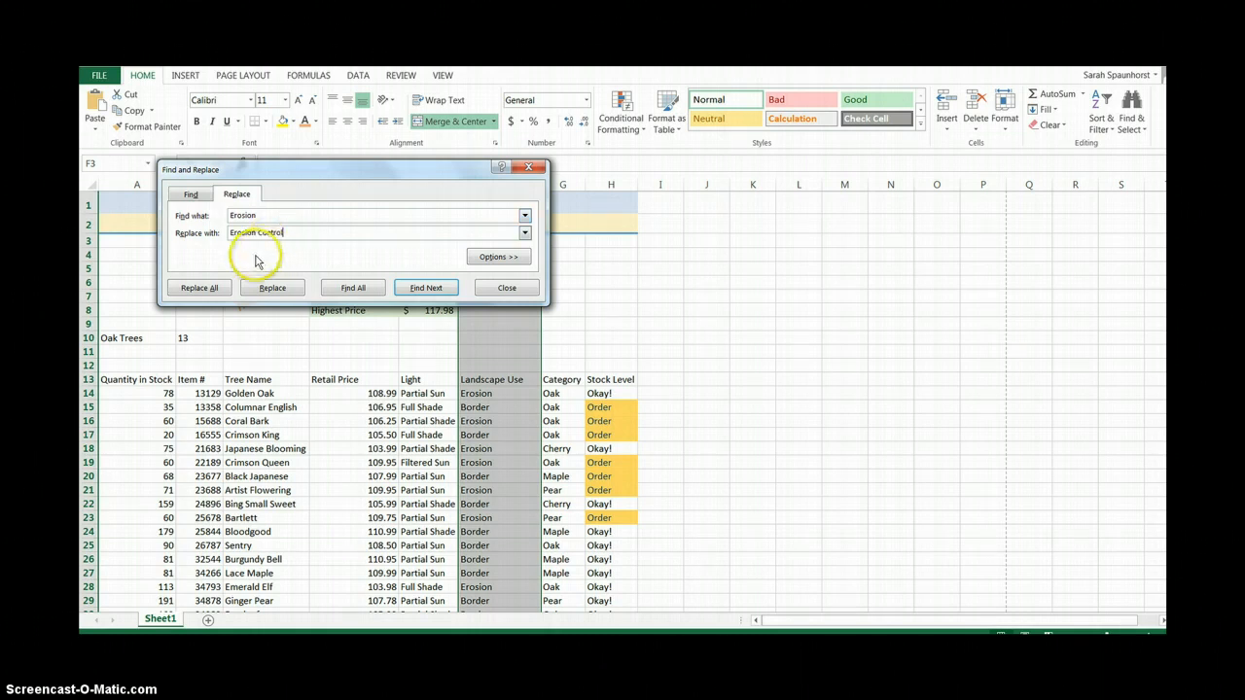
{"action": "left_click", "coordinate": [200, 288]}
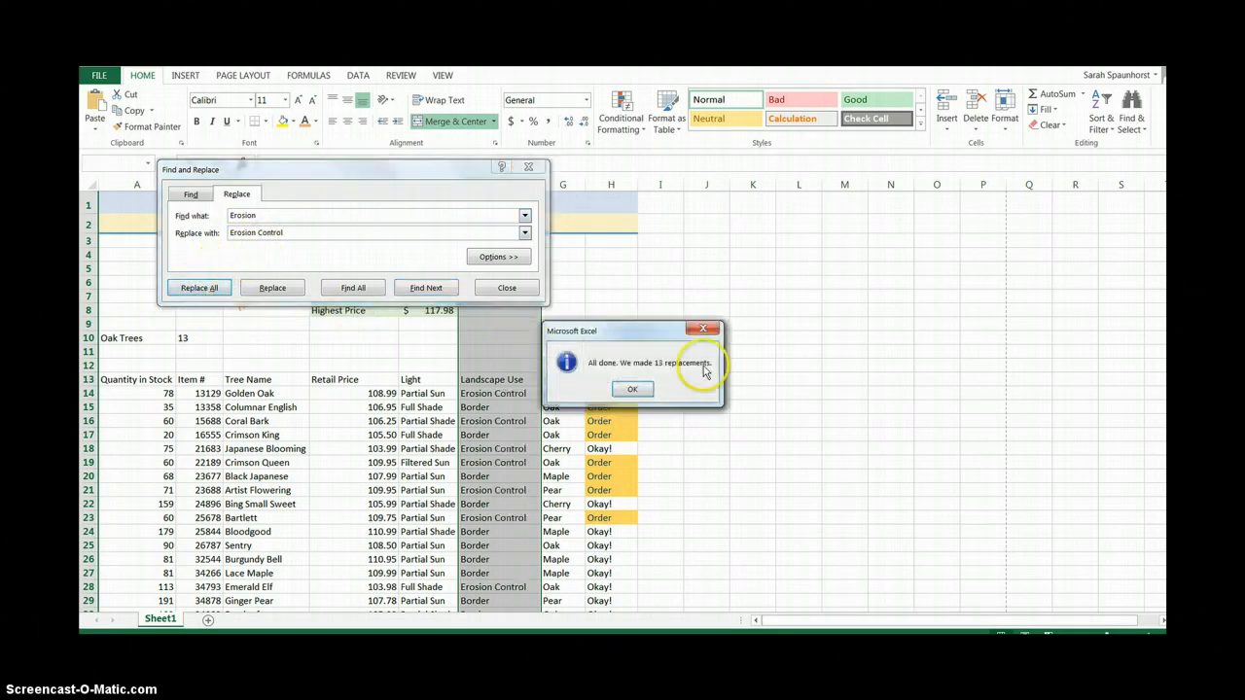
{"action": "left_click", "coordinate": [632, 389]}
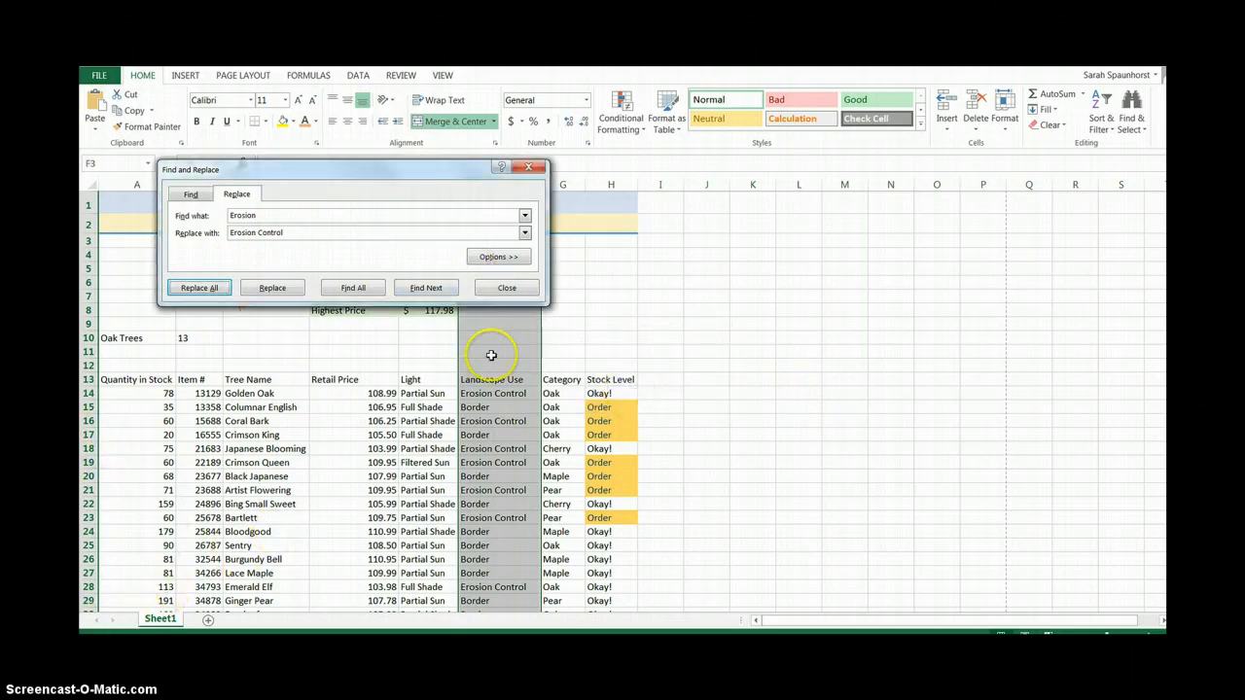
{"action": "left_click", "coordinate": [507, 288]}
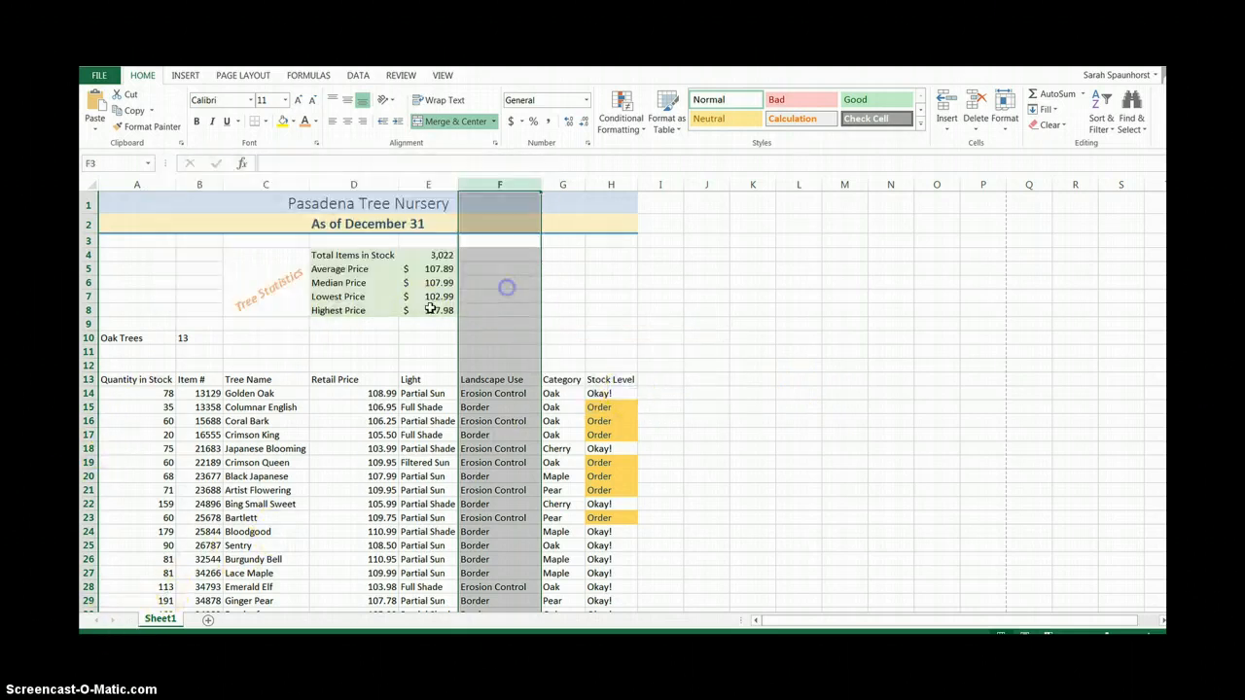
Enter "Edited by" followed by the editor's name in cell A44, below the tree list.
{"action": "left_click", "coordinate": [133, 164]}
{"action": "type", "text": "a44"}
{"action": "key", "text": "Return"}
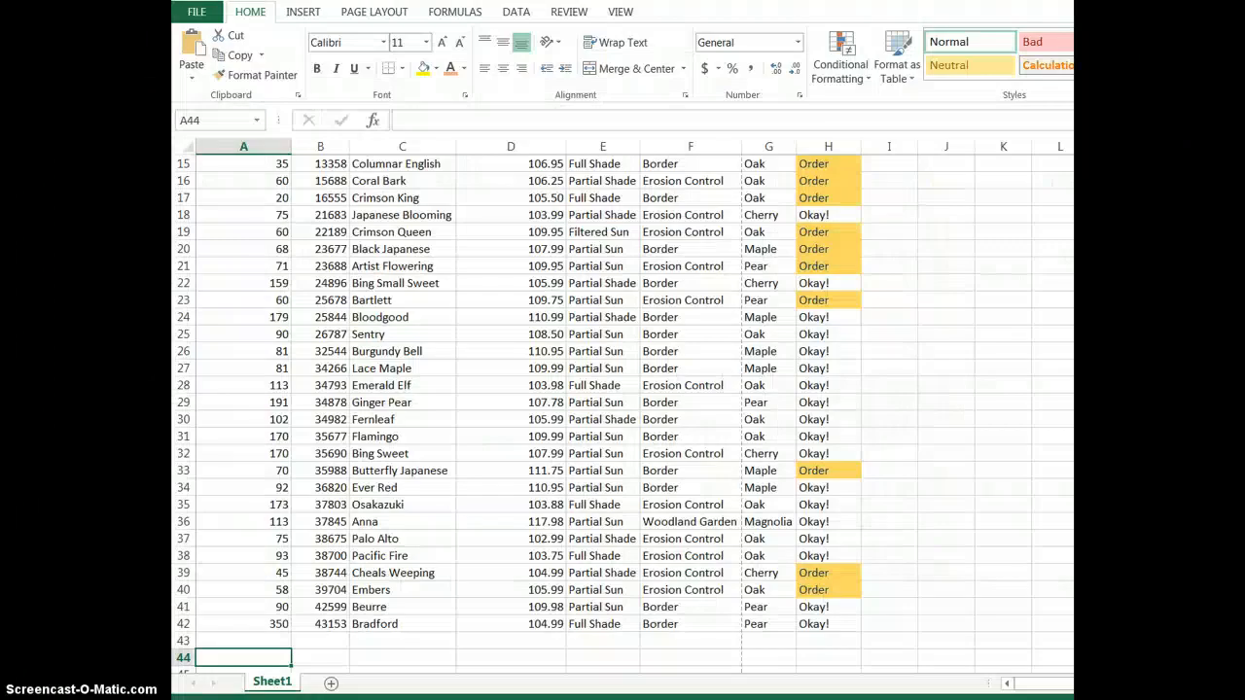
{"action": "scroll", "coordinate": [623, 389], "scroll_direction": "down", "scroll_amount": 2}
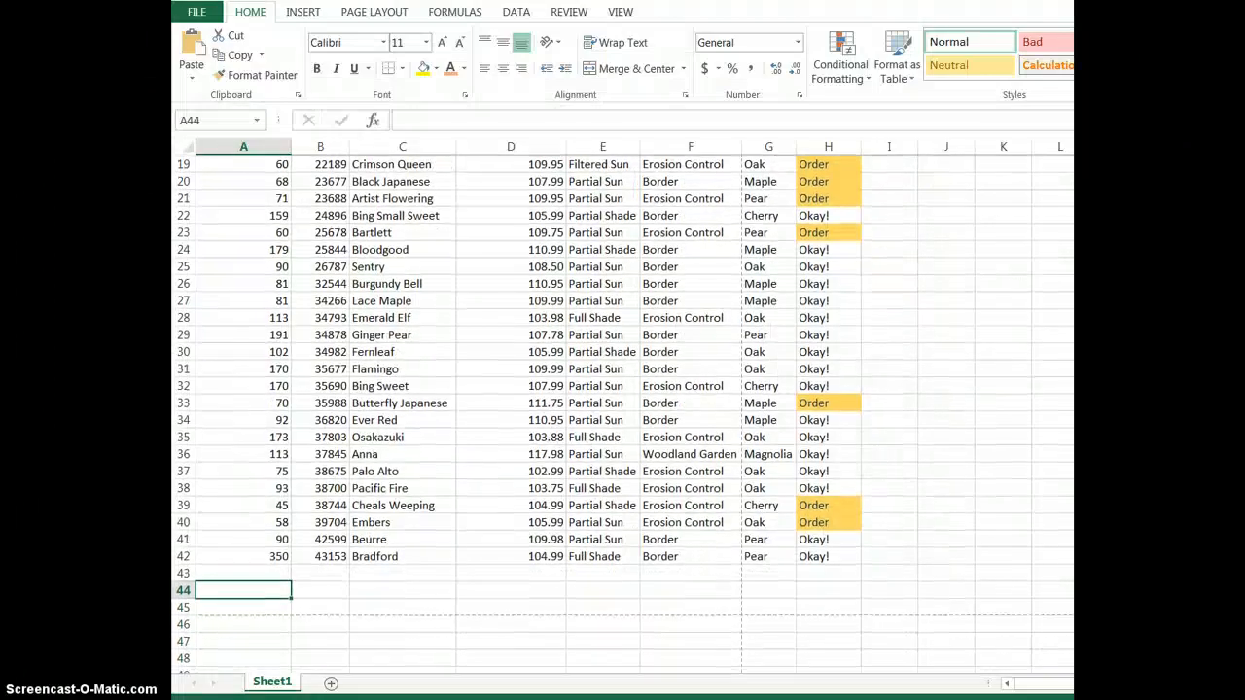
{"action": "scroll", "coordinate": [667, 470], "scroll_direction": "down", "scroll_amount": 3}
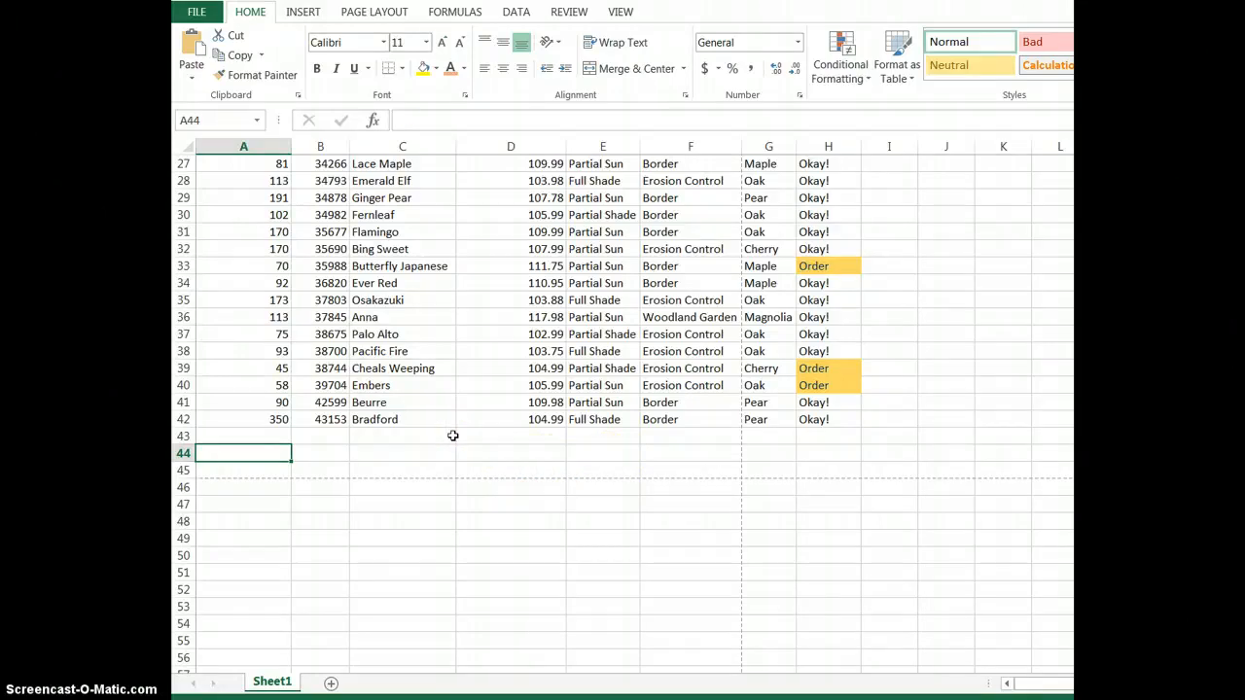
{"action": "type", "text": "Edited by Miss Spaunhorst"}
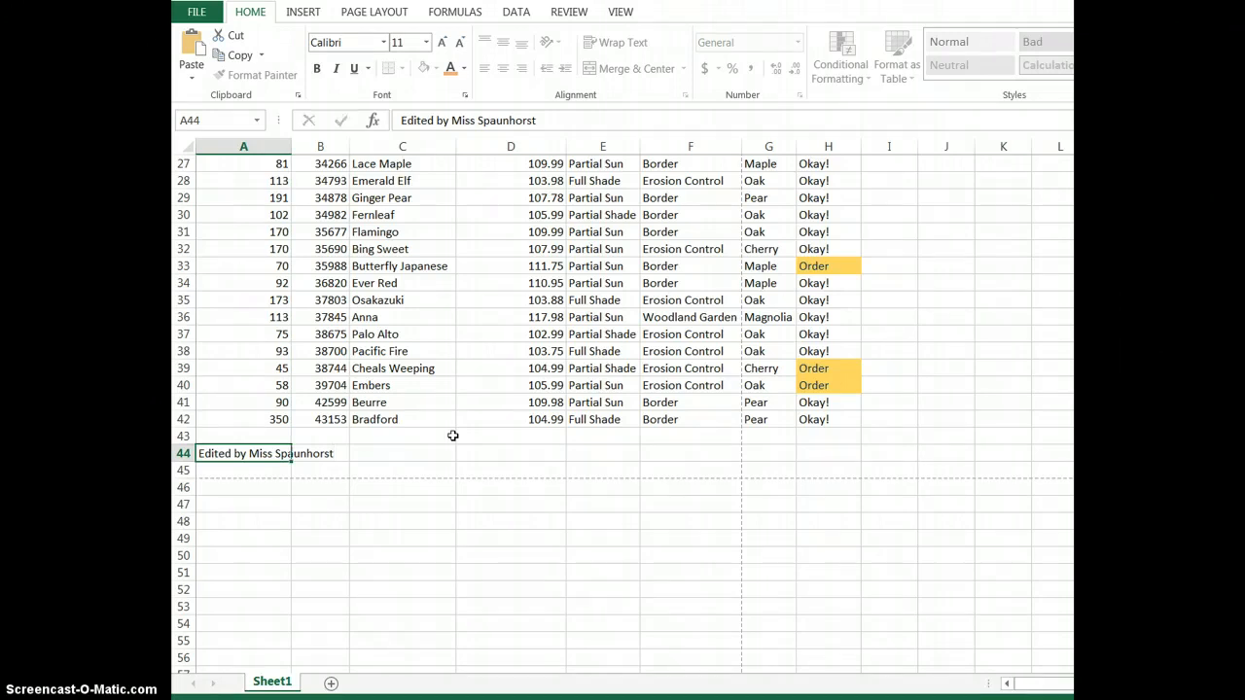
{"action": "key", "text": "Return"}
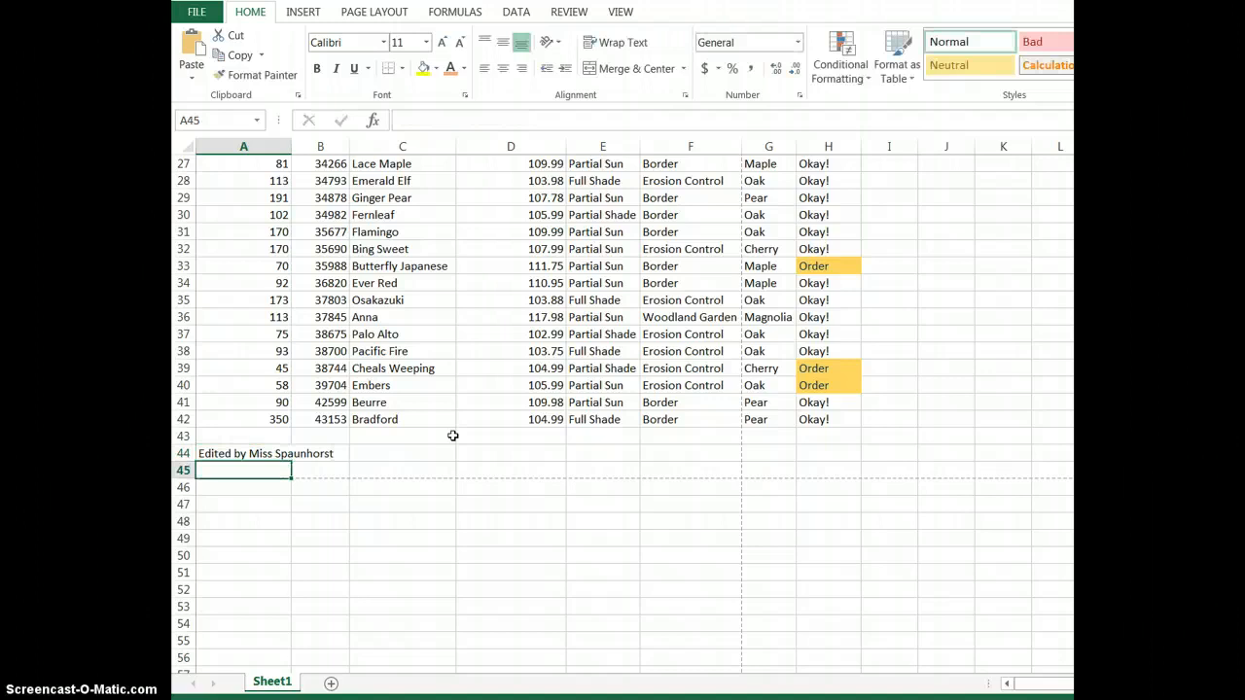
Insert the NOW date and time function in cell A45.
{"action": "left_click", "coordinate": [453, 14]}
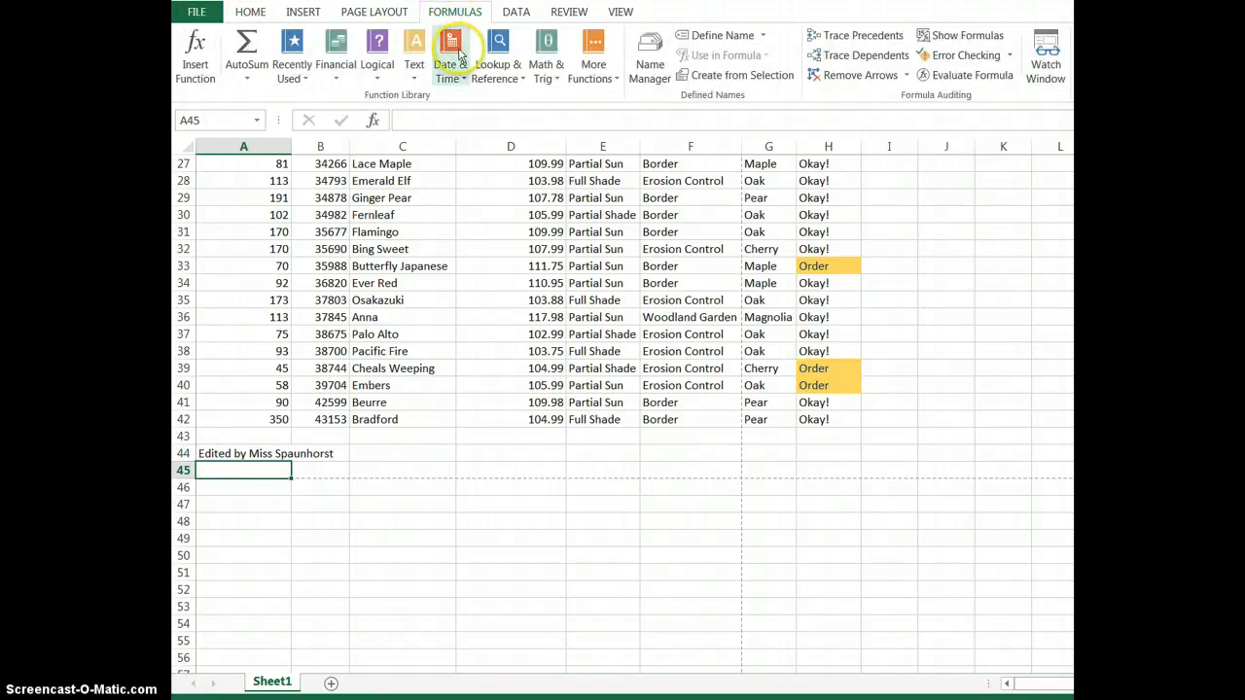
{"action": "left_click", "coordinate": [454, 82]}
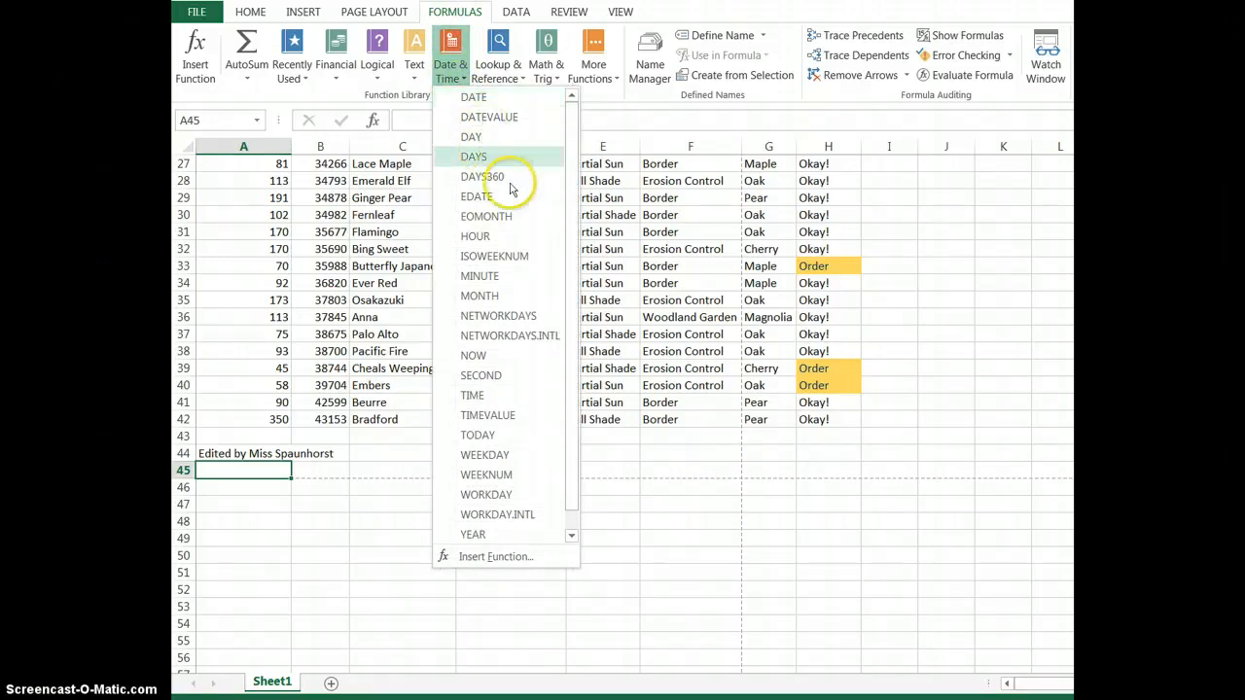
{"action": "left_click", "coordinate": [493, 355]}
{"action": "key", "text": "Return"}
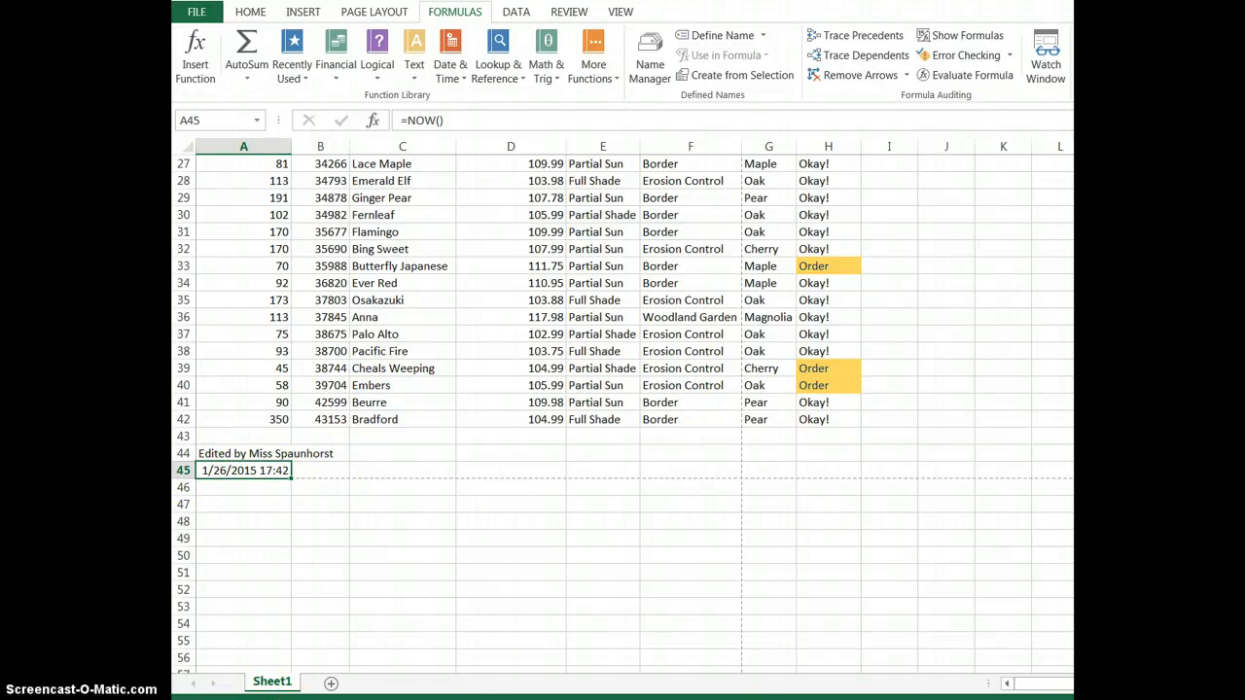
{"action": "key", "text": "Return"}
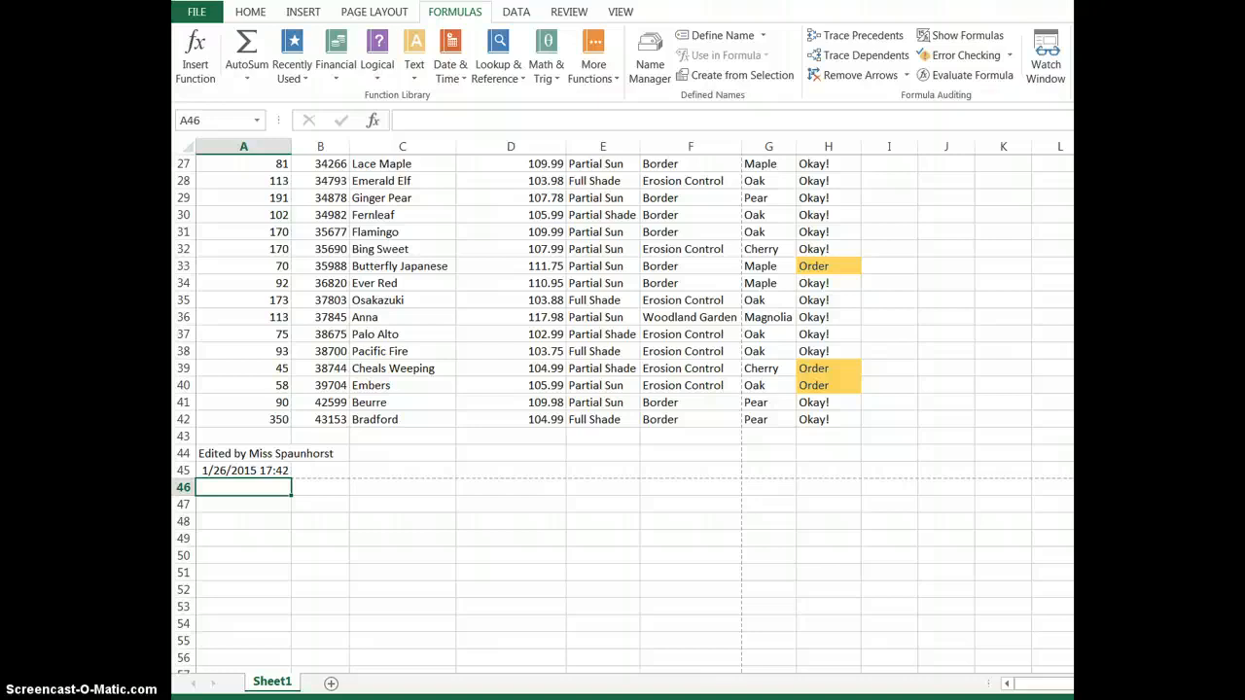
Freeze the panes above row 14 so the titles and column headings stay in view.
{"action": "key", "text": "ctrl+Home"}
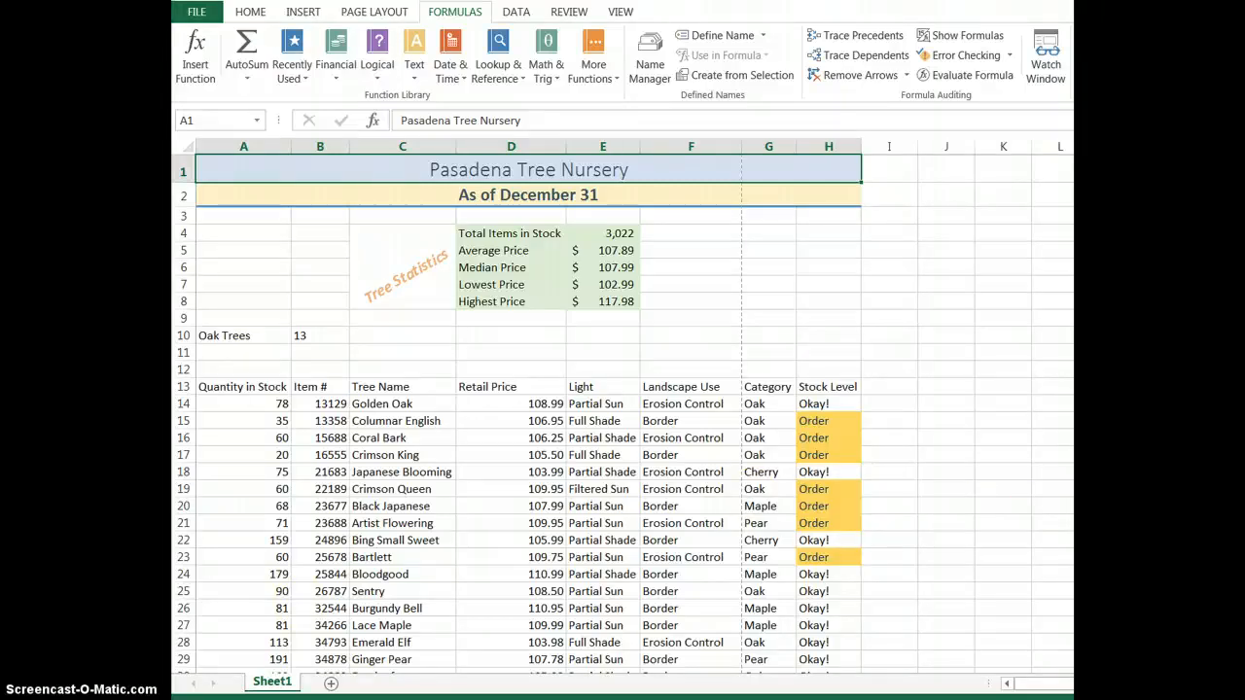
{"action": "scroll", "coordinate": [623, 414], "scroll_direction": "down", "scroll_amount": 8}
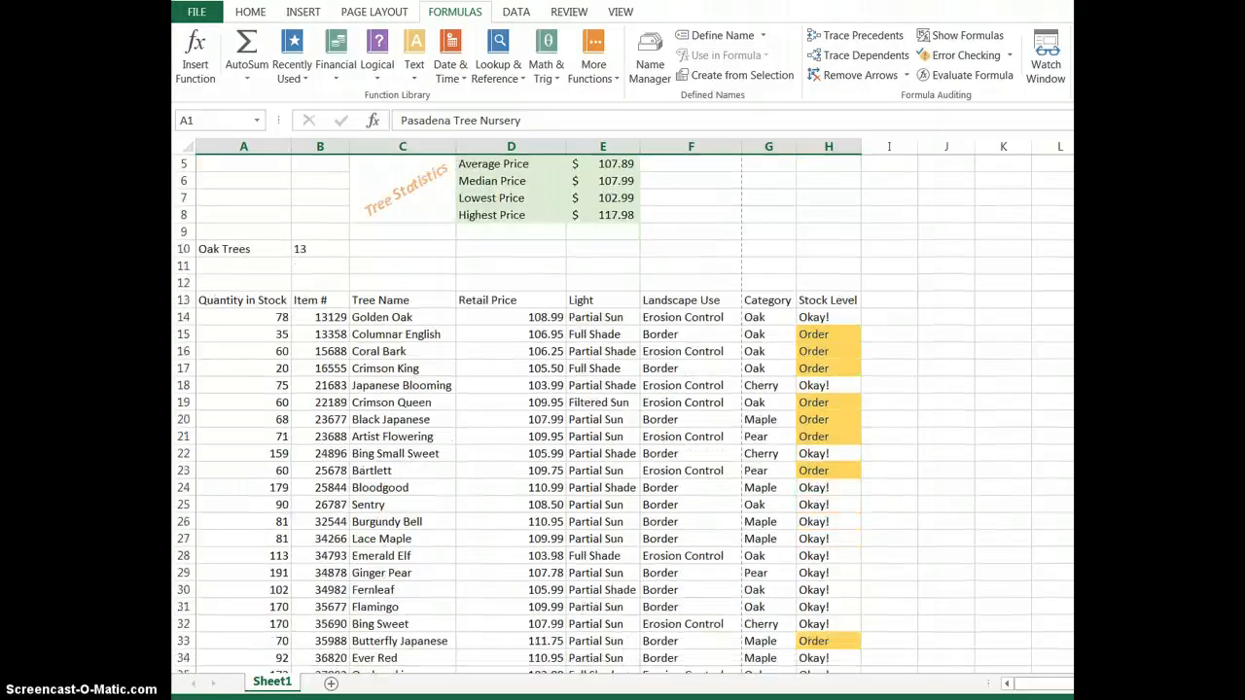
{"action": "scroll", "coordinate": [570, 399], "scroll_direction": "down", "scroll_amount": 1}
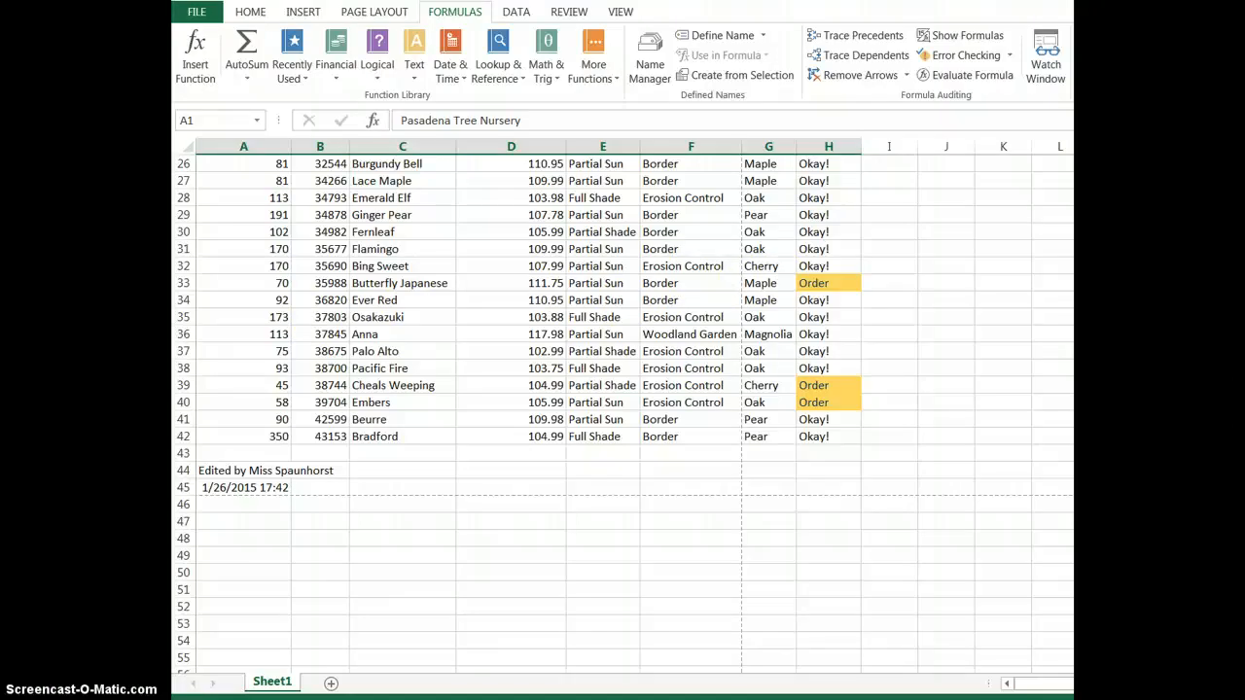
{"action": "scroll", "coordinate": [623, 413], "scroll_direction": "up", "scroll_amount": 8}
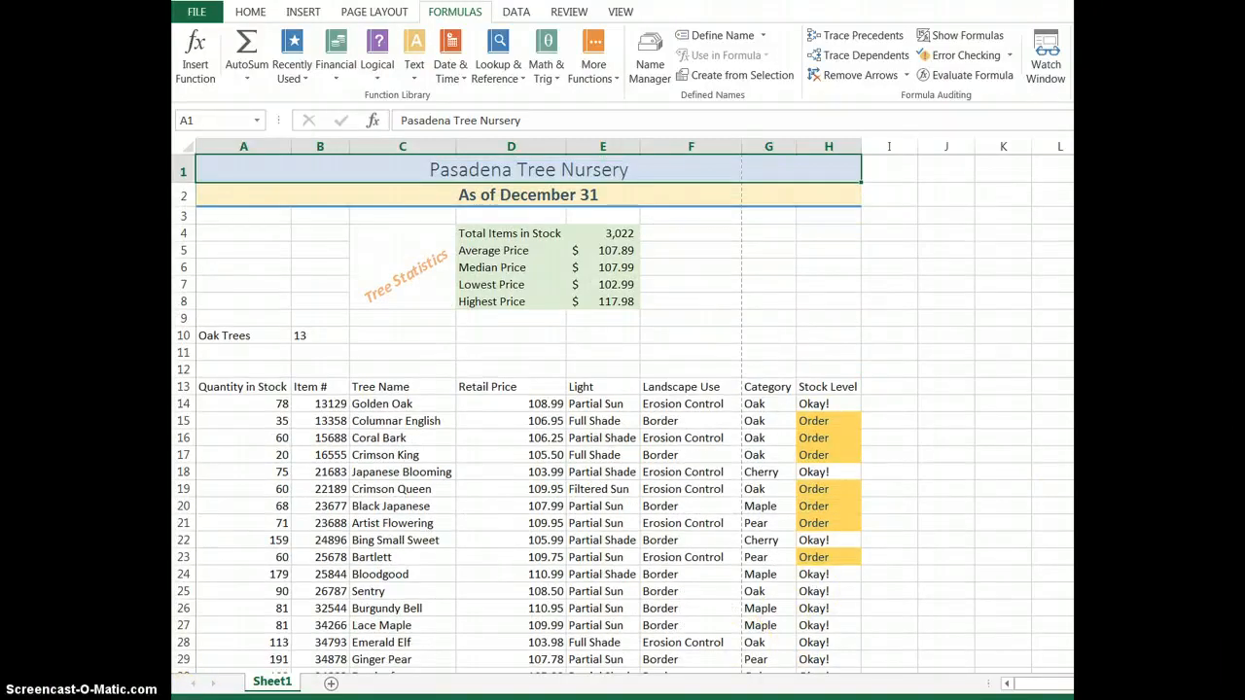
{"action": "left_click", "coordinate": [183, 403]}
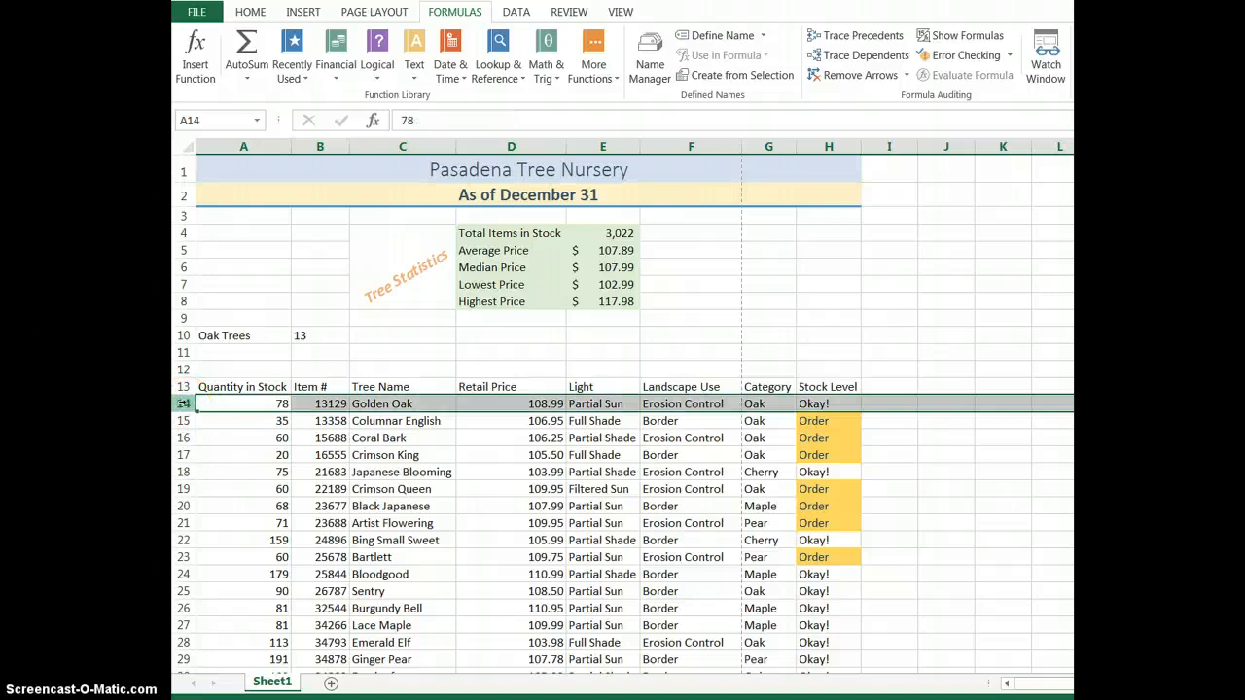
{"action": "left_click", "coordinate": [623, 13]}
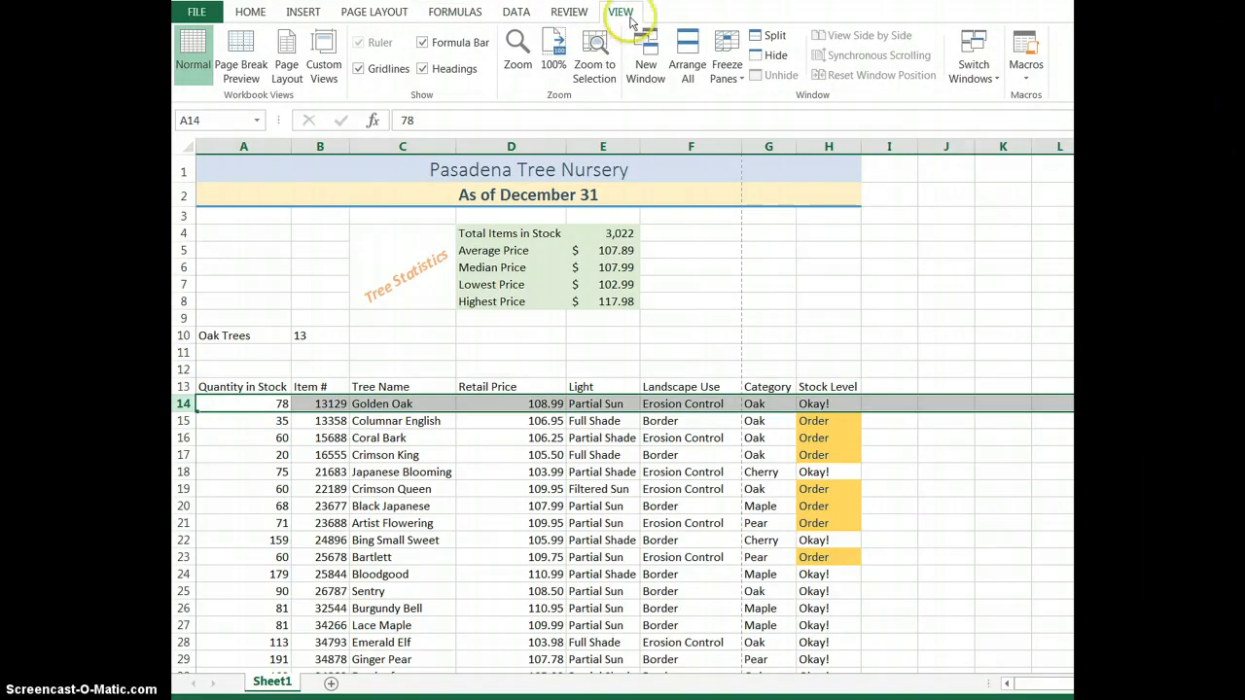
{"action": "left_click", "coordinate": [729, 56]}
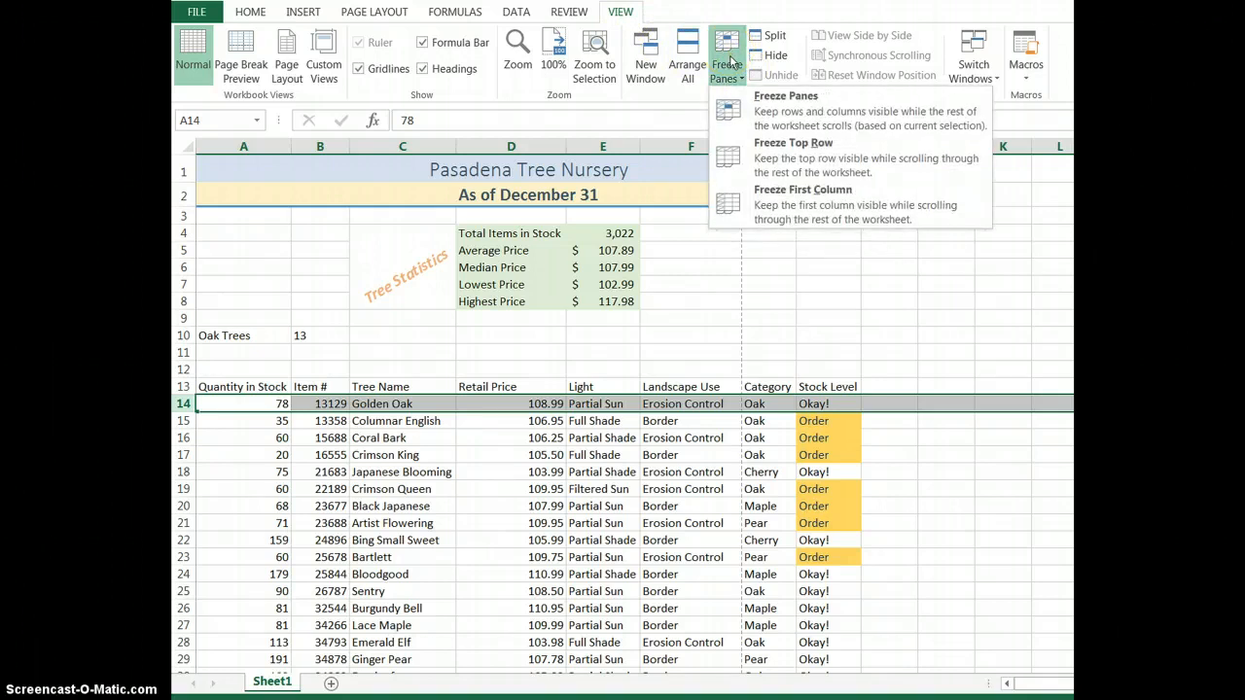
{"action": "left_click", "coordinate": [790, 127]}
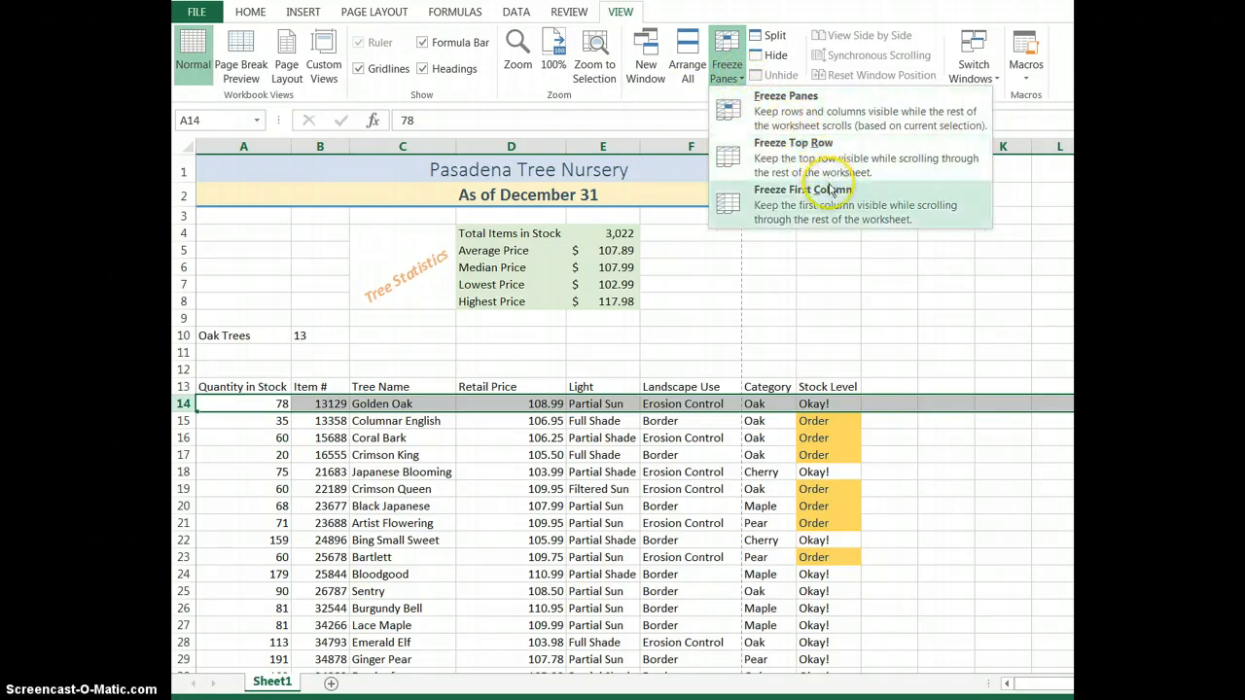
{"action": "left_click", "coordinate": [811, 122]}
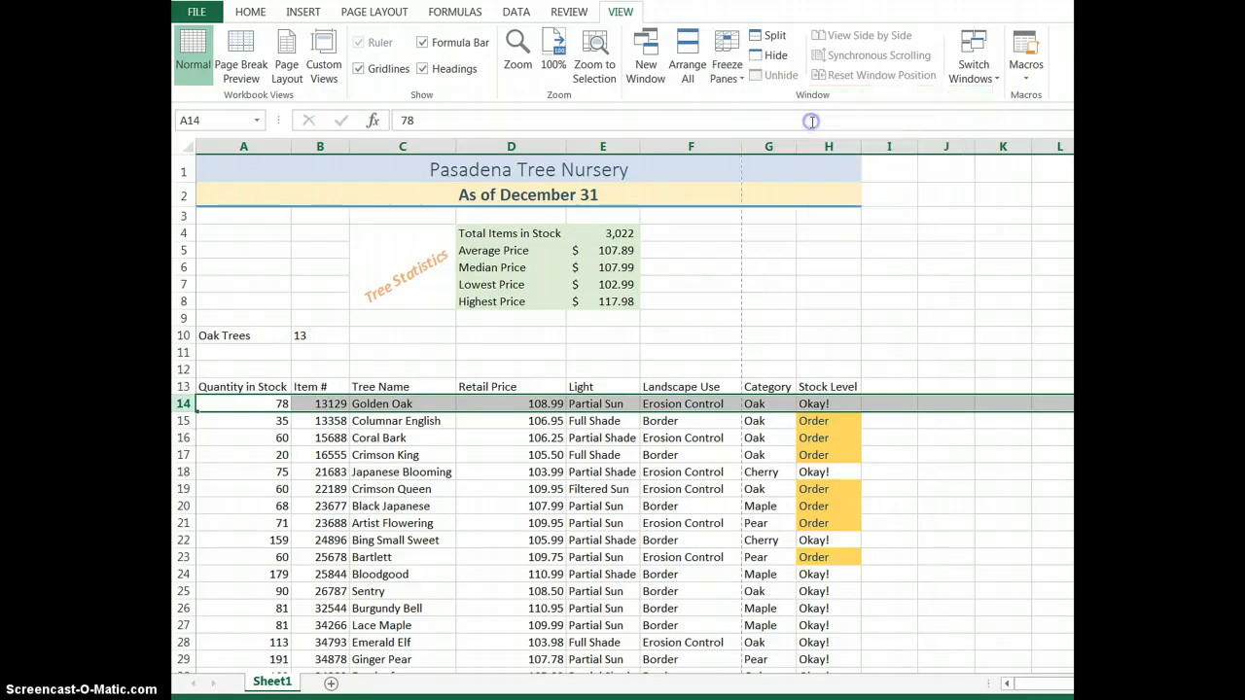
{"action": "left_click", "coordinate": [760, 334]}
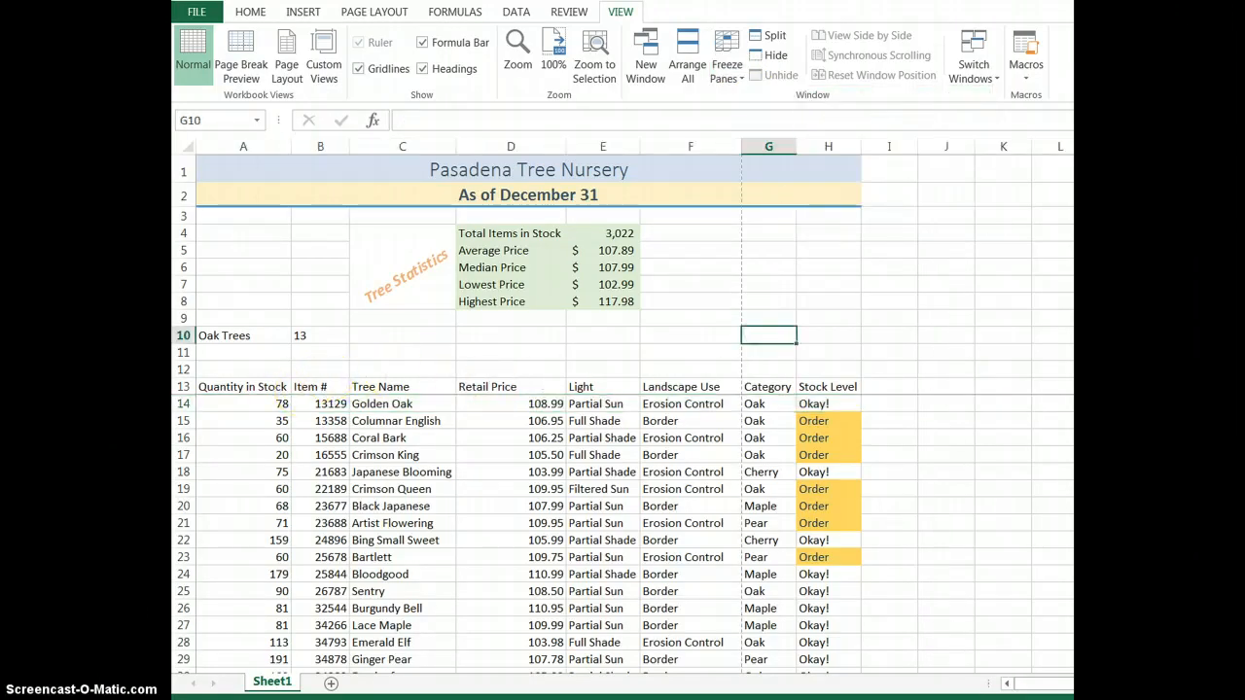
Check that rows 1 to 13 stay in view down the tree list, and unfreeze the panes.
{"action": "scroll", "coordinate": [623, 535], "scroll_direction": "down", "scroll_amount": 2}
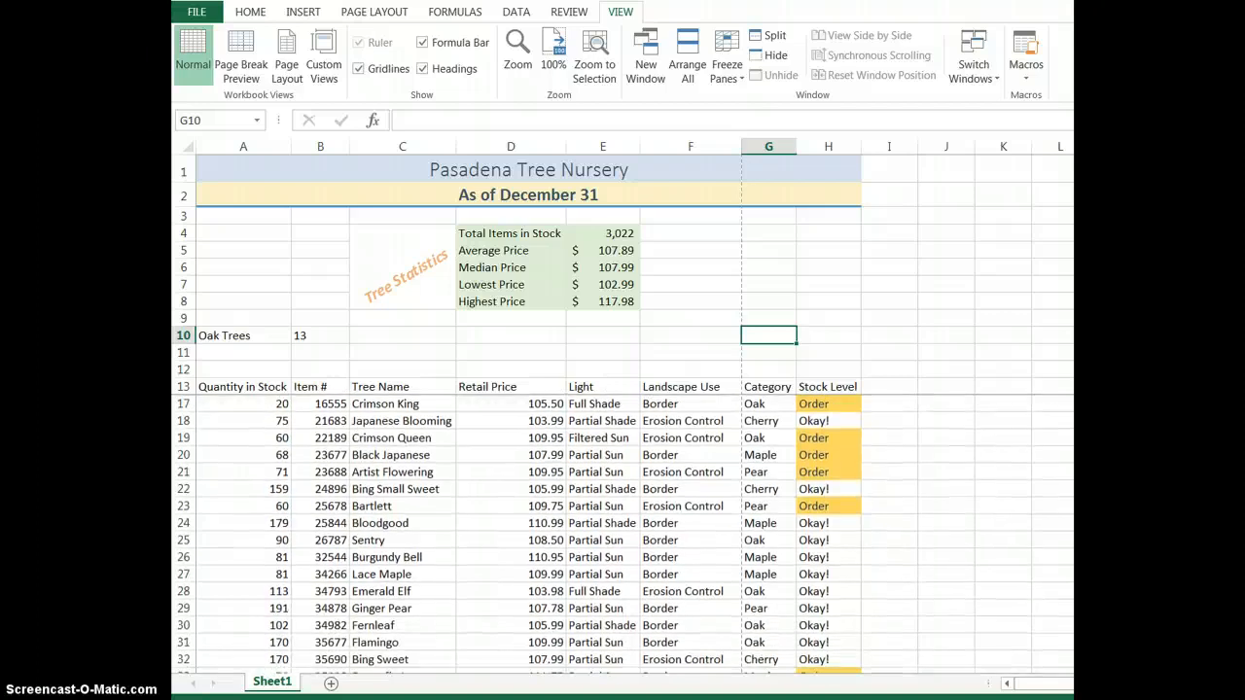
{"action": "scroll", "coordinate": [622, 535], "scroll_direction": "down", "scroll_amount": 4}
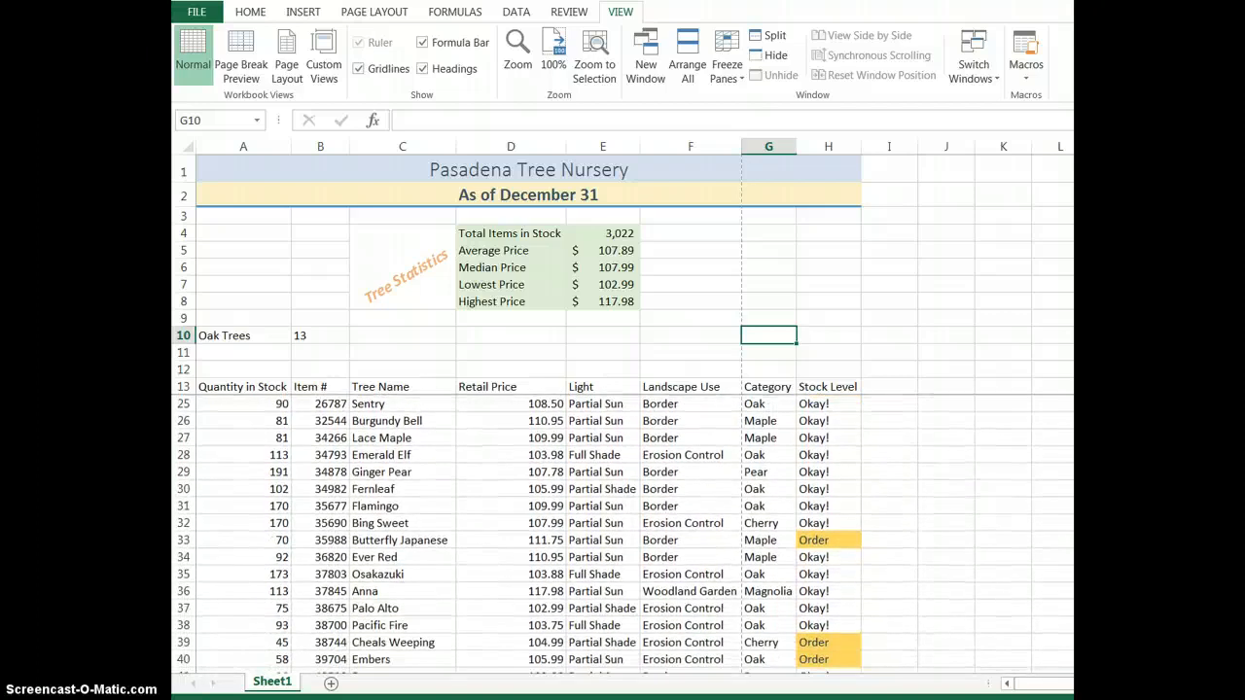
{"action": "scroll", "coordinate": [622, 535], "scroll_direction": "down", "scroll_amount": 2}
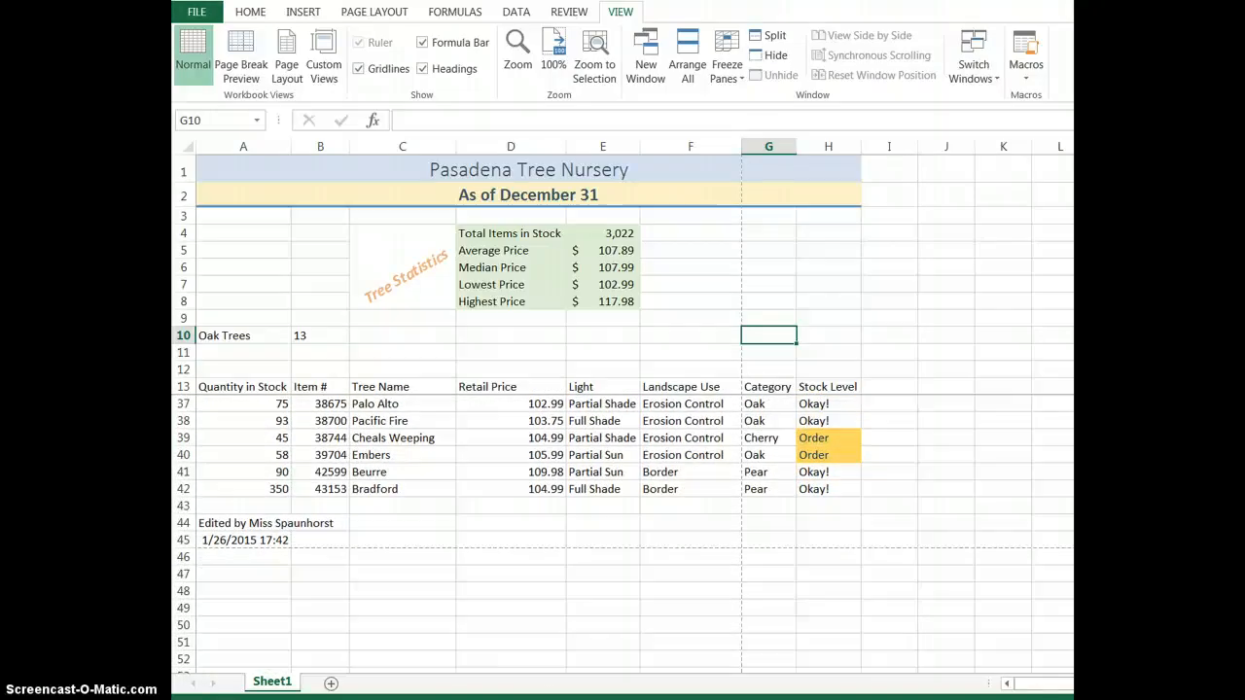
{"action": "scroll", "coordinate": [622, 535], "scroll_direction": "up", "scroll_amount": 8}
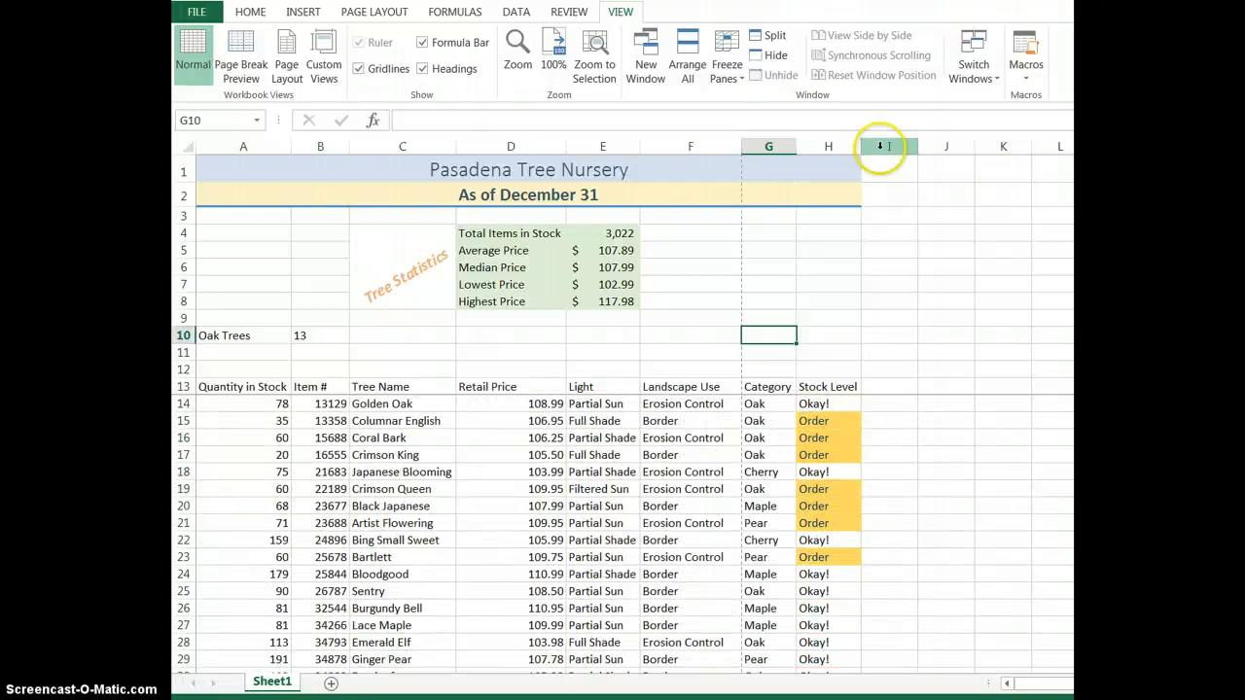
{"action": "left_click", "coordinate": [727, 66]}
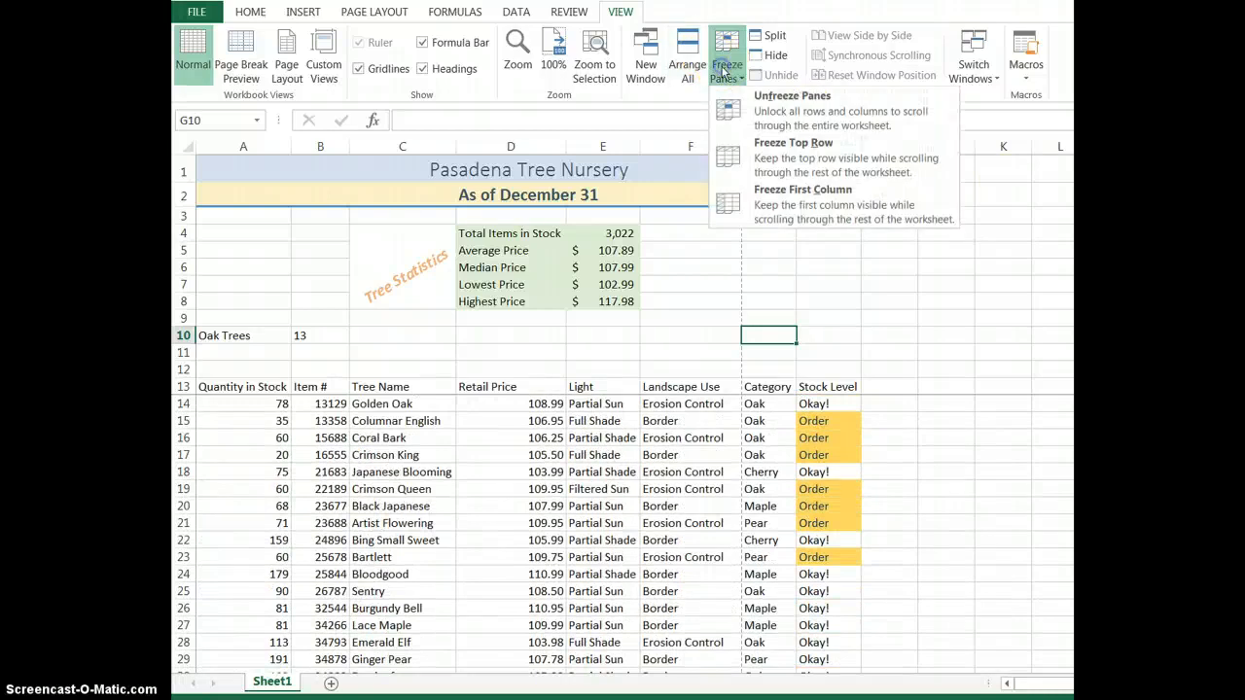
{"action": "left_click", "coordinate": [787, 115]}
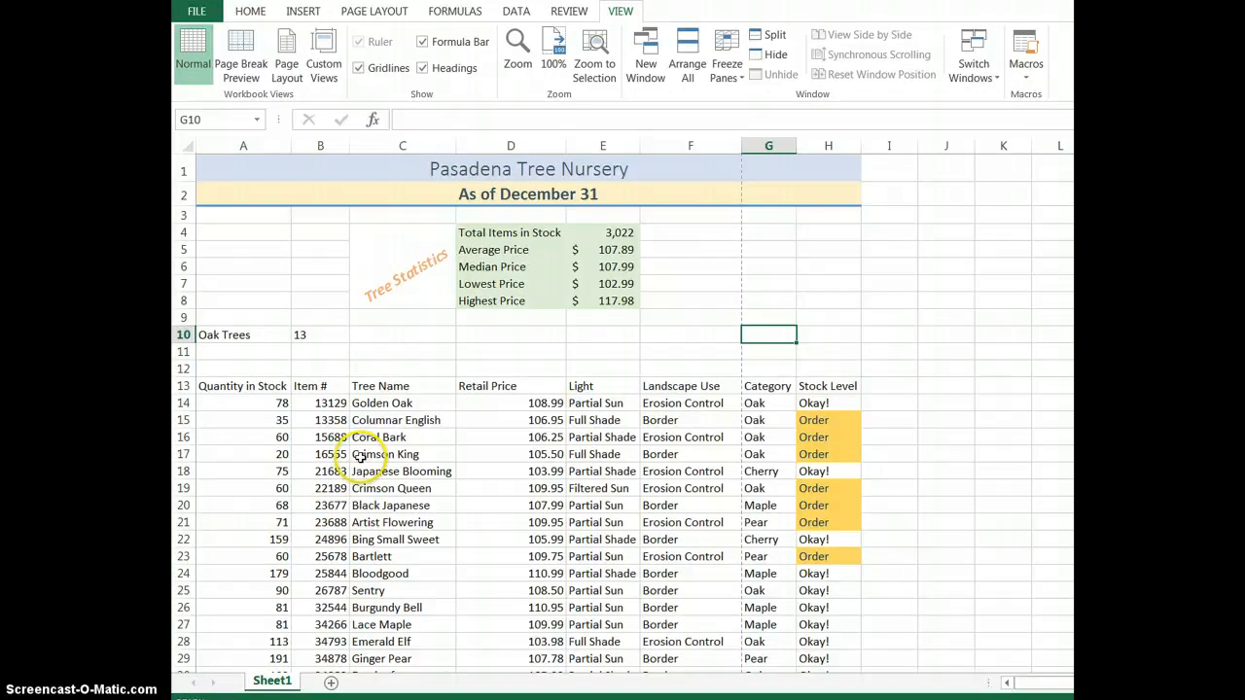
Convert the tree list in A13:H42 into a table that has headers.
{"action": "left_click", "coordinate": [376, 471]}
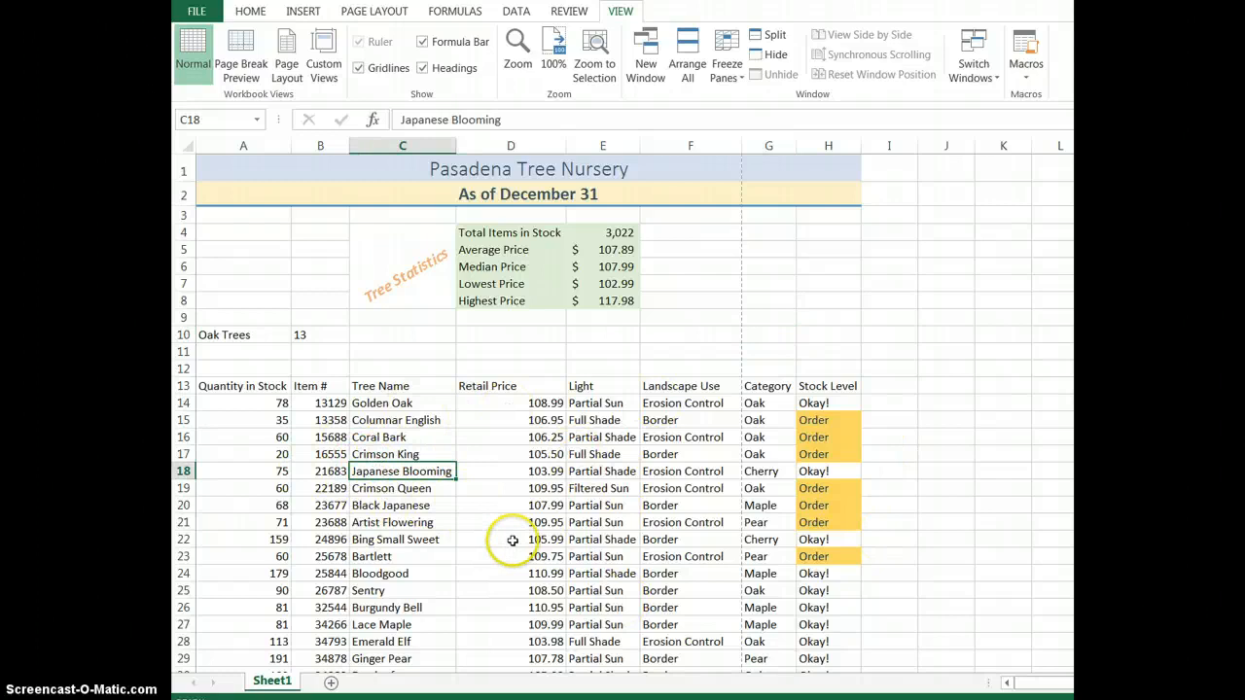
{"action": "left_click", "coordinate": [303, 12]}
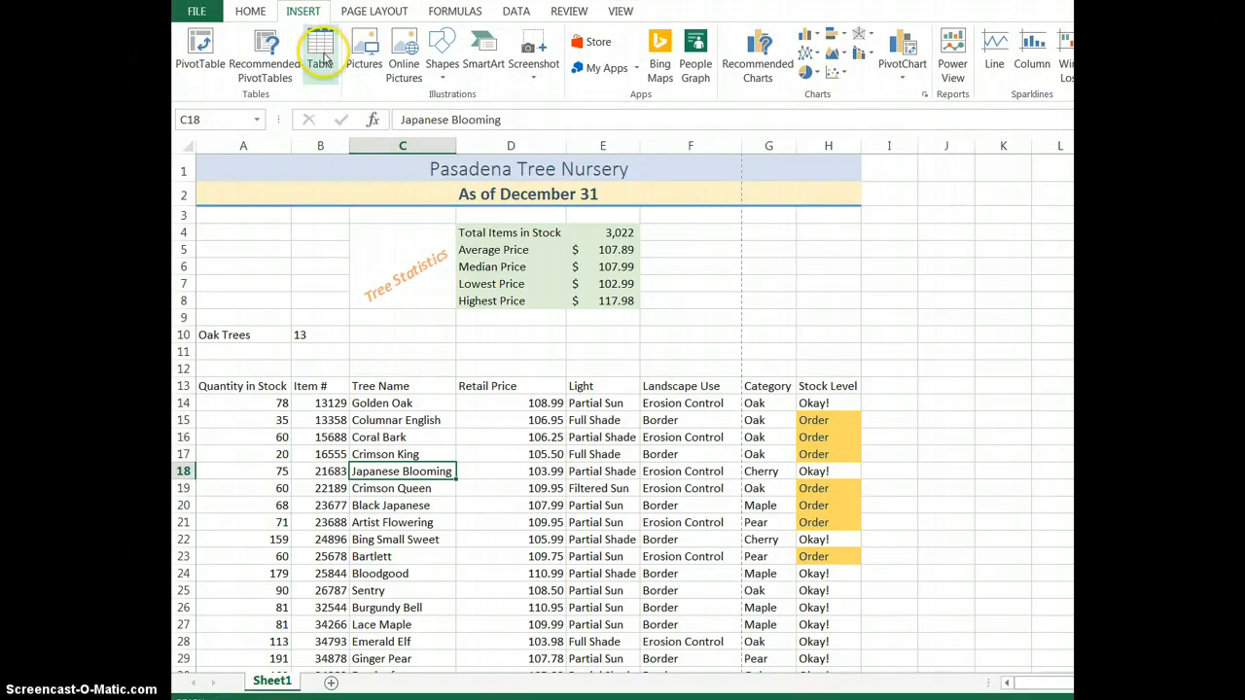
{"action": "left_click", "coordinate": [323, 60]}
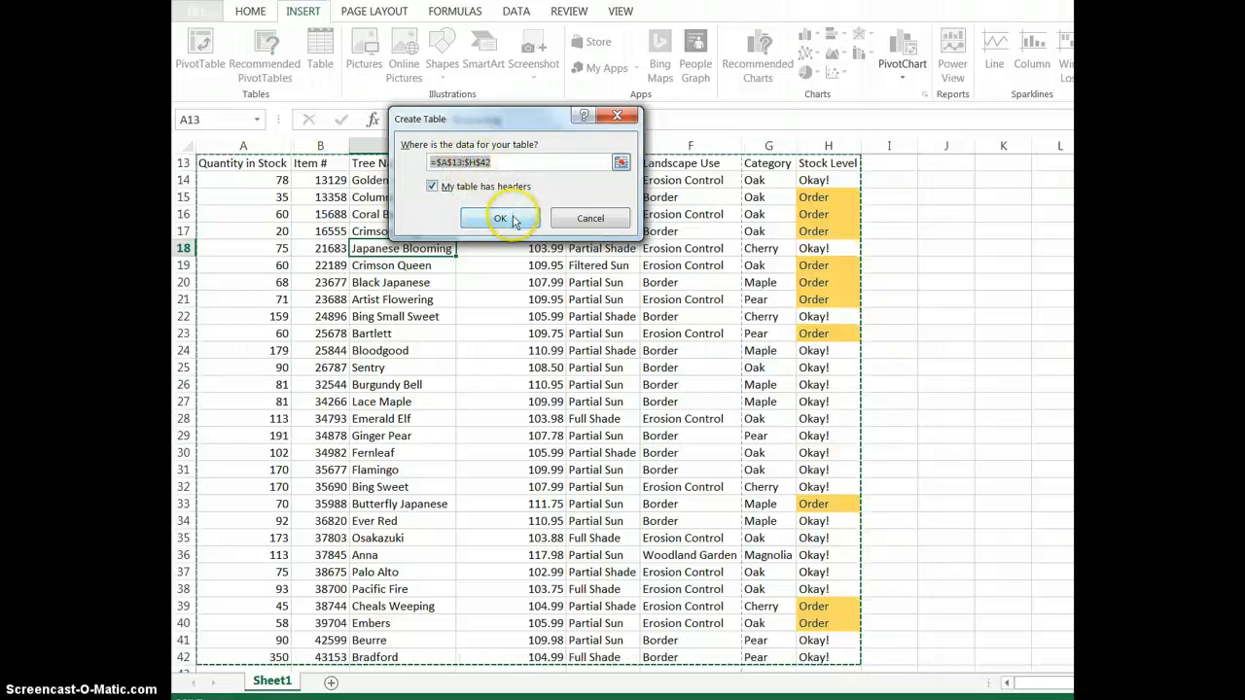
{"action": "left_click", "coordinate": [500, 216]}
{"action": "left_click", "coordinate": [861, 298]}
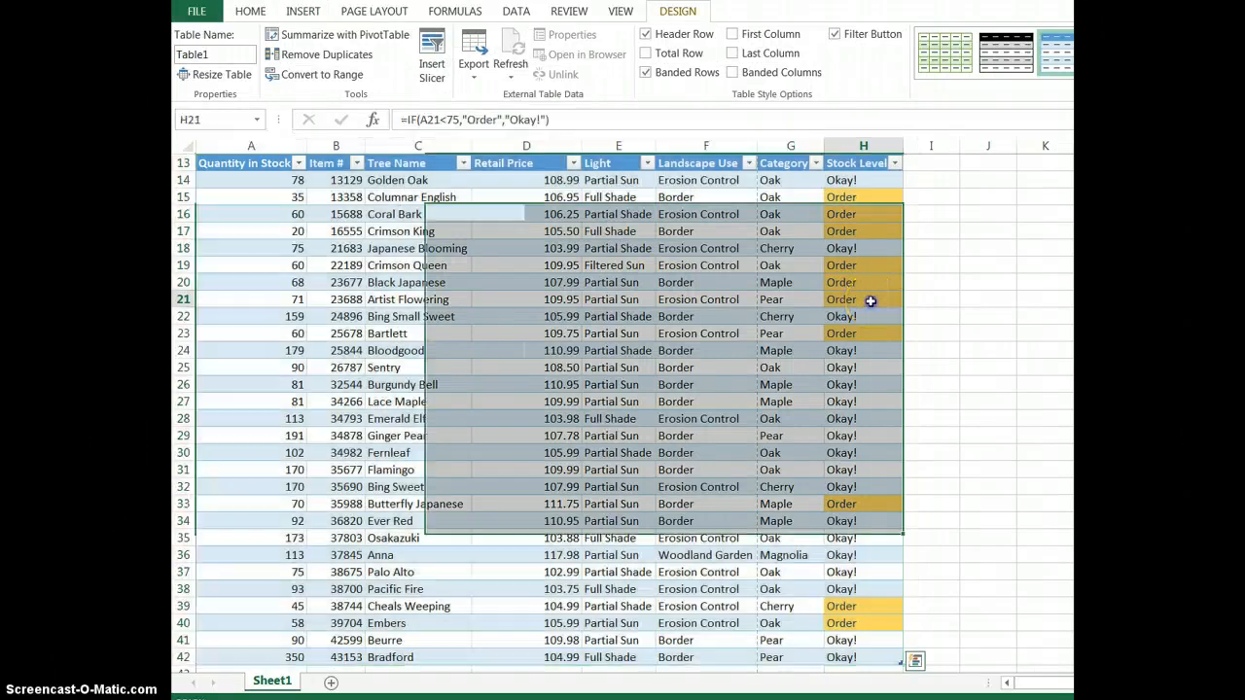
Apply the medium table style with a blue header and grey banded rows to the tree table.
{"action": "scroll", "coordinate": [623, 413], "scroll_direction": "up", "scroll_amount": 4}
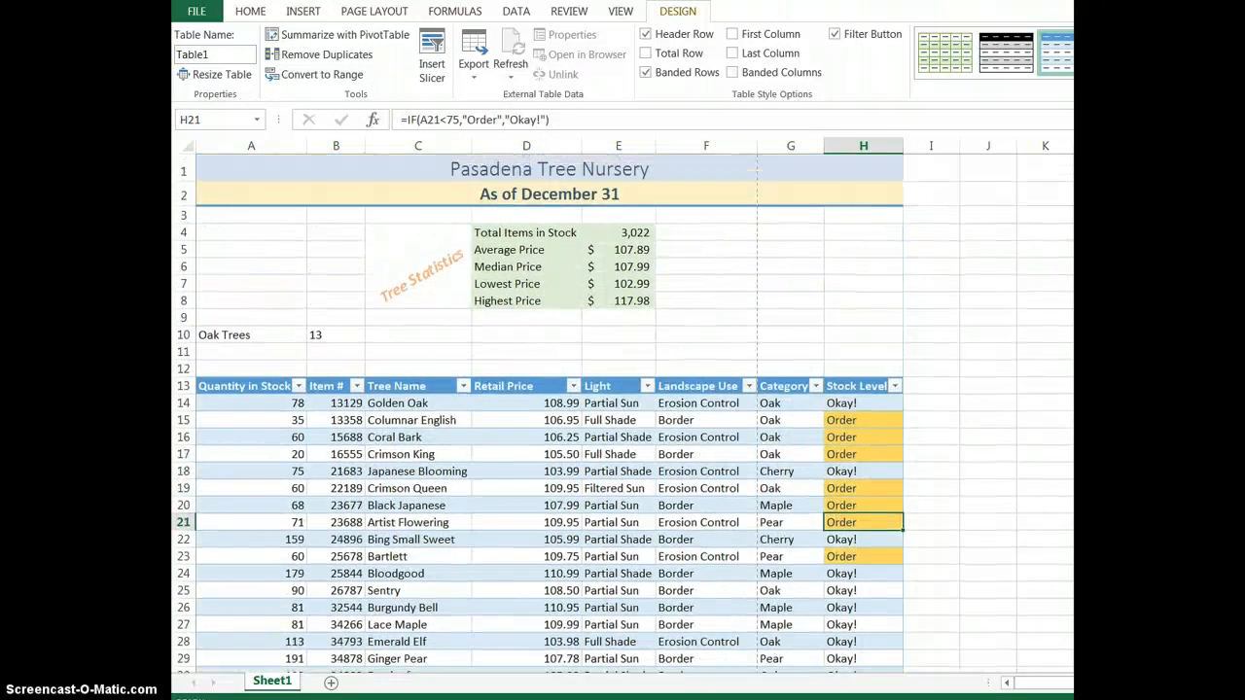
{"action": "scroll", "coordinate": [622, 413], "scroll_direction": "down", "scroll_amount": 1}
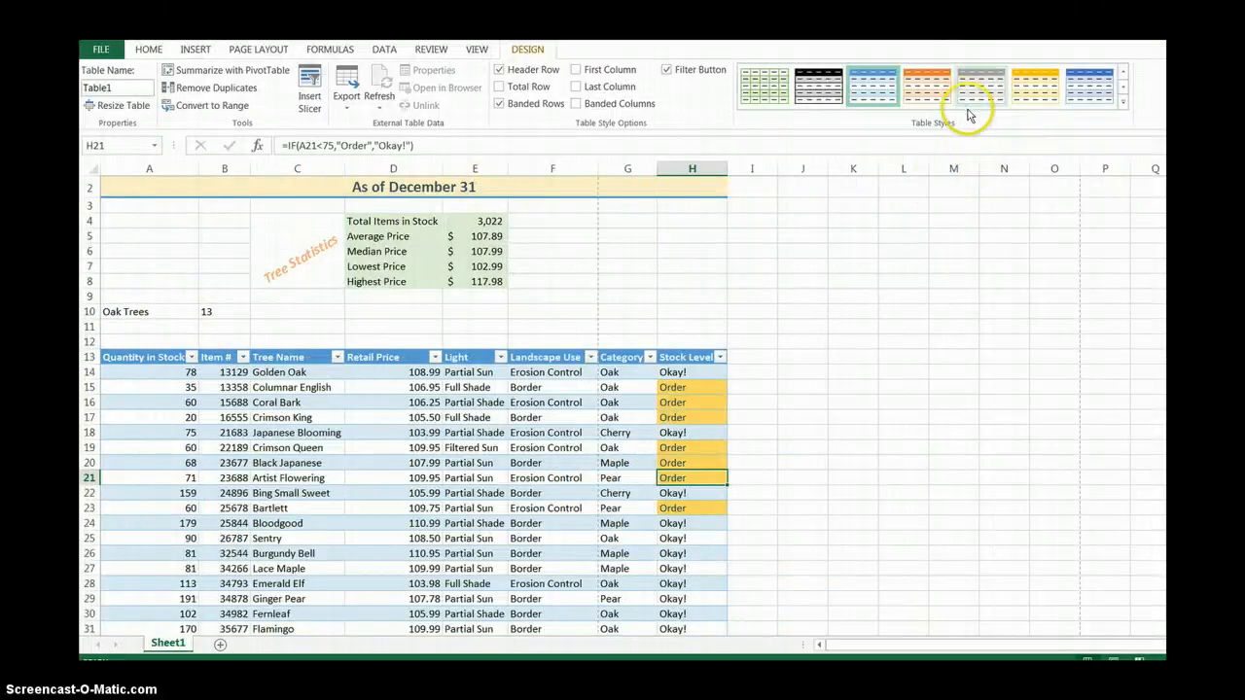
{"action": "left_click", "coordinate": [1125, 107]}
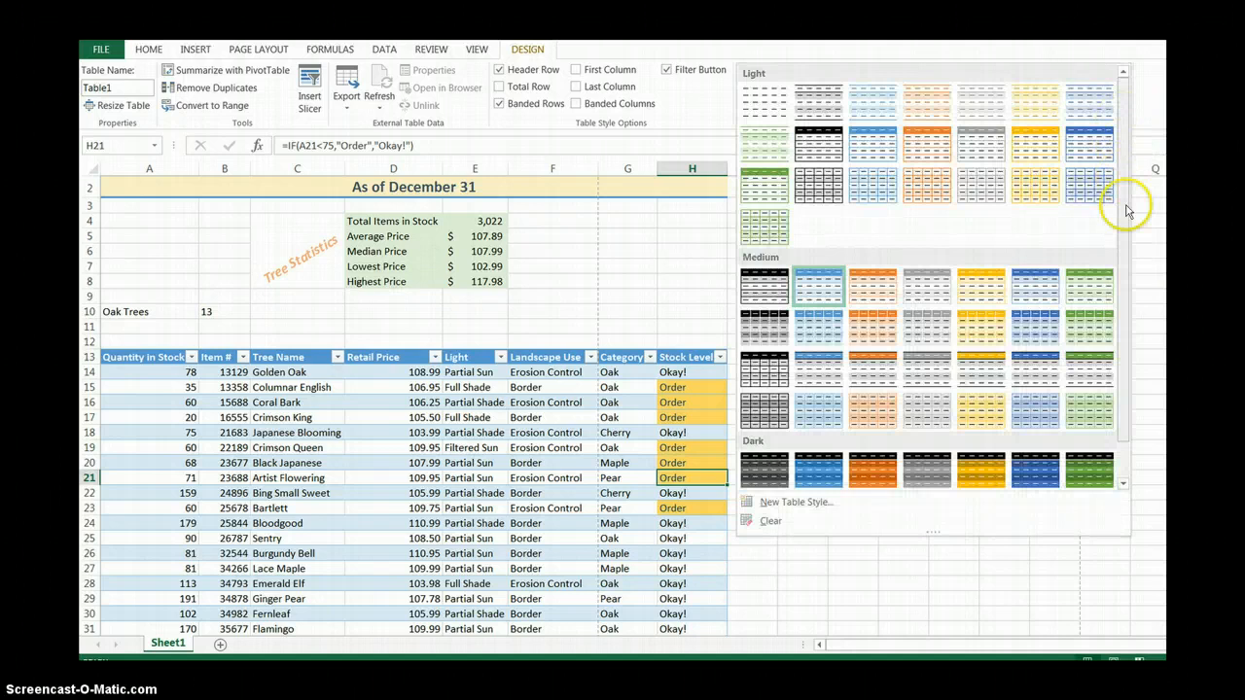
{"action": "scroll", "coordinate": [1127, 232], "scroll_direction": "down", "scroll_amount": 1}
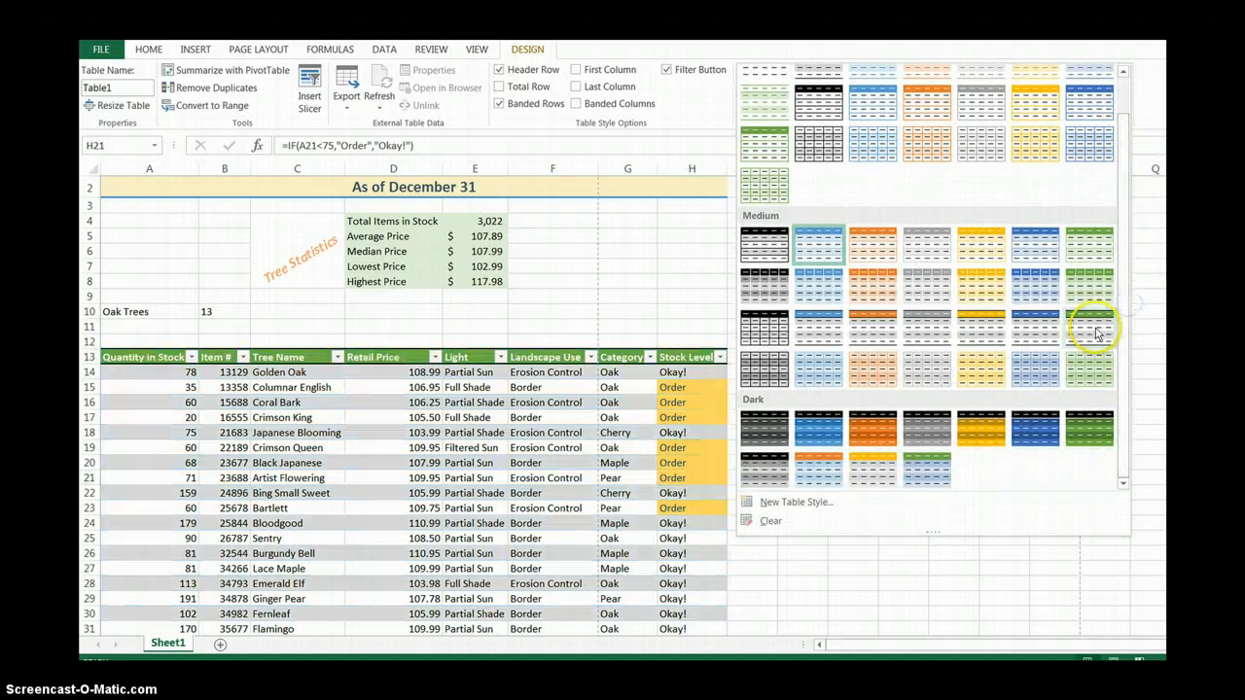
{"action": "left_click", "coordinate": [817, 324]}
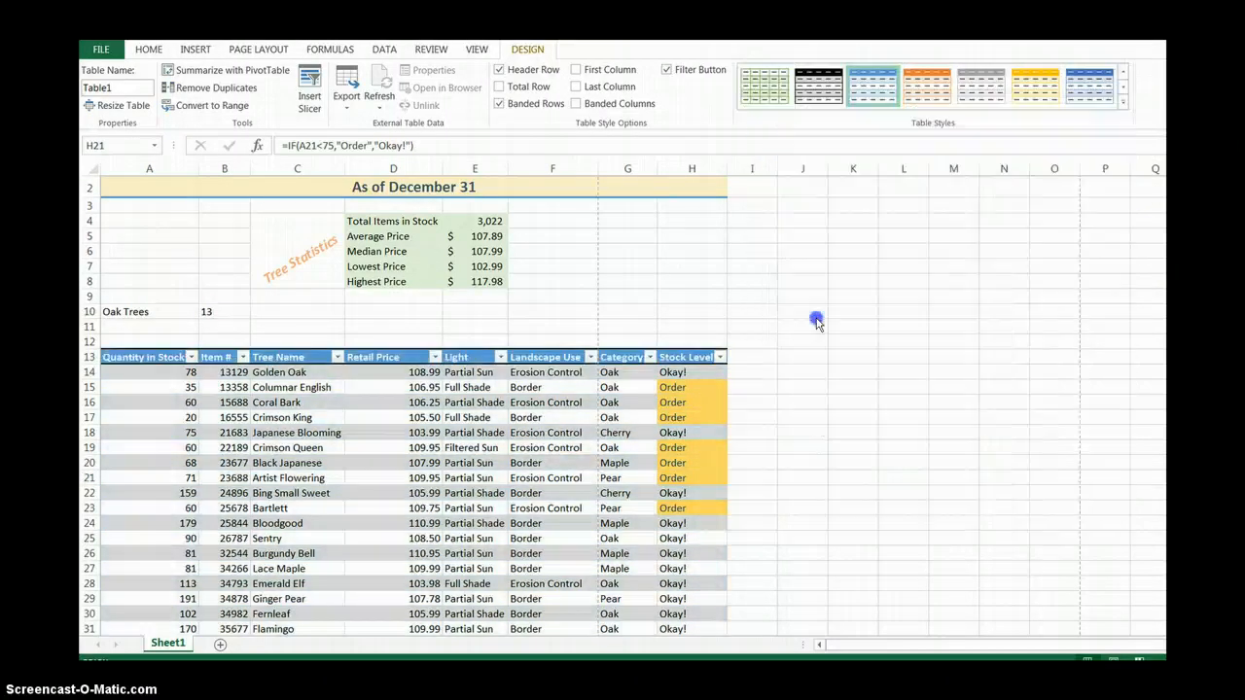
{"action": "left_click", "coordinate": [803, 356]}
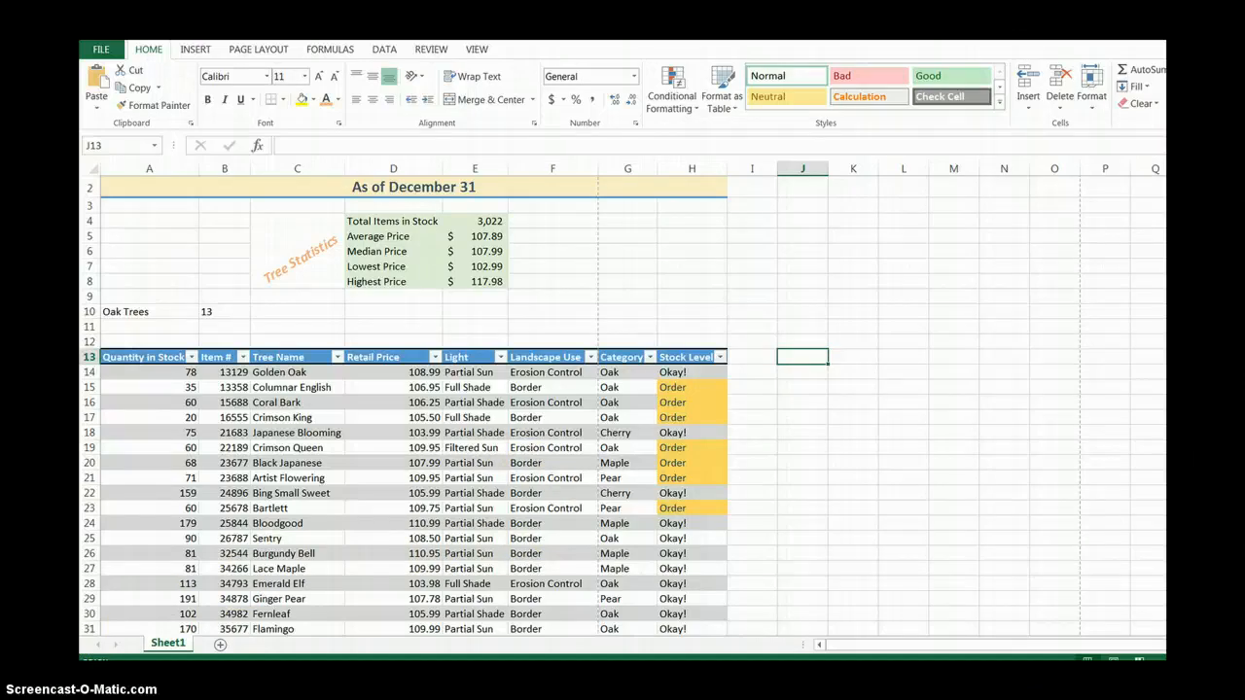
Sort the table by Retail Price from smallest to largest, and by Category from A to Z.
{"action": "left_click", "coordinate": [434, 358]}
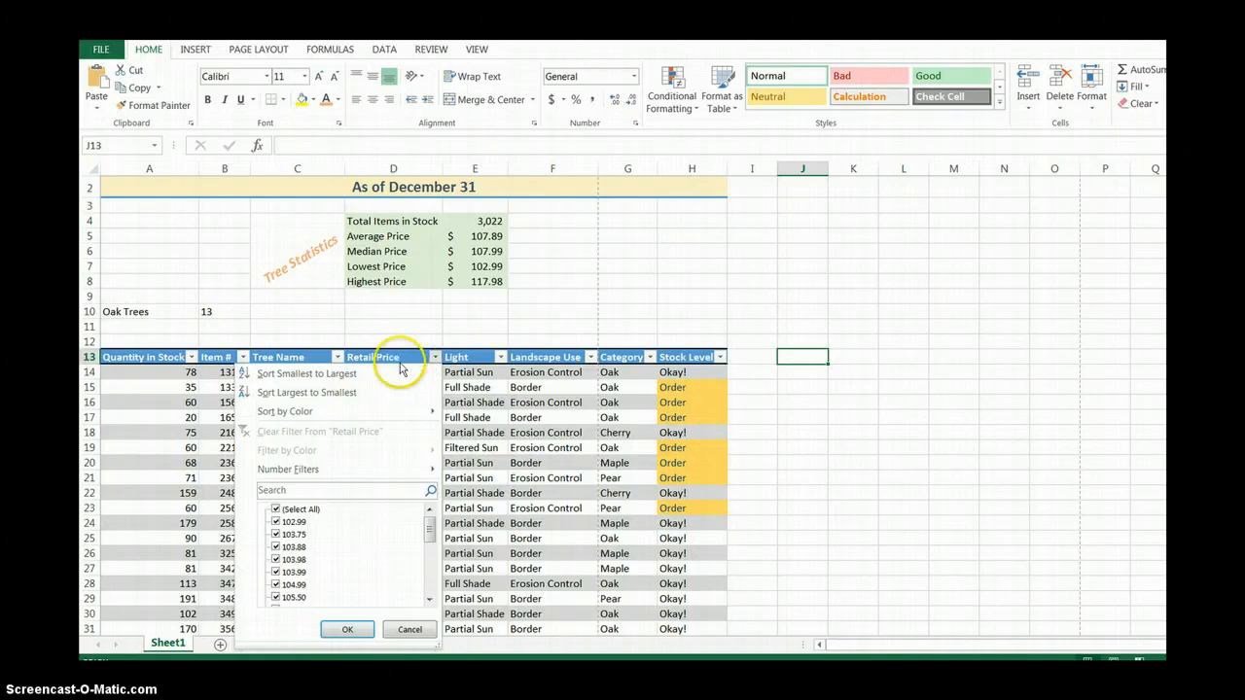
{"action": "left_click", "coordinate": [319, 375]}
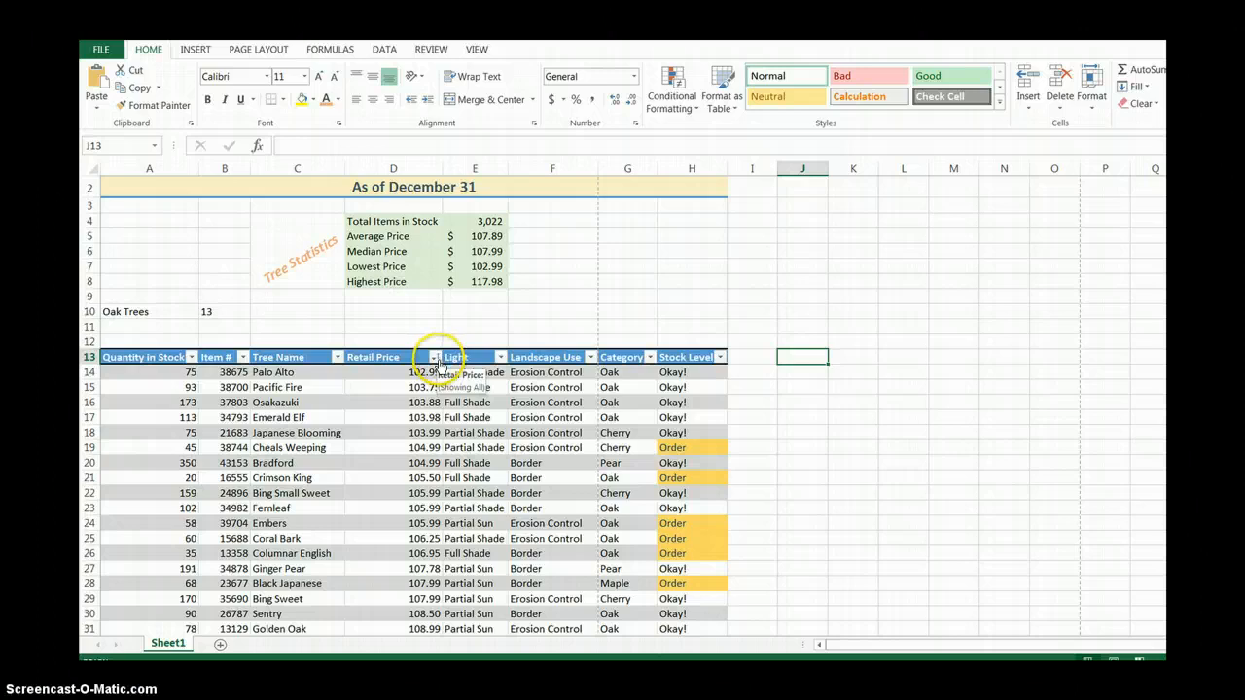
{"action": "left_click", "coordinate": [649, 358]}
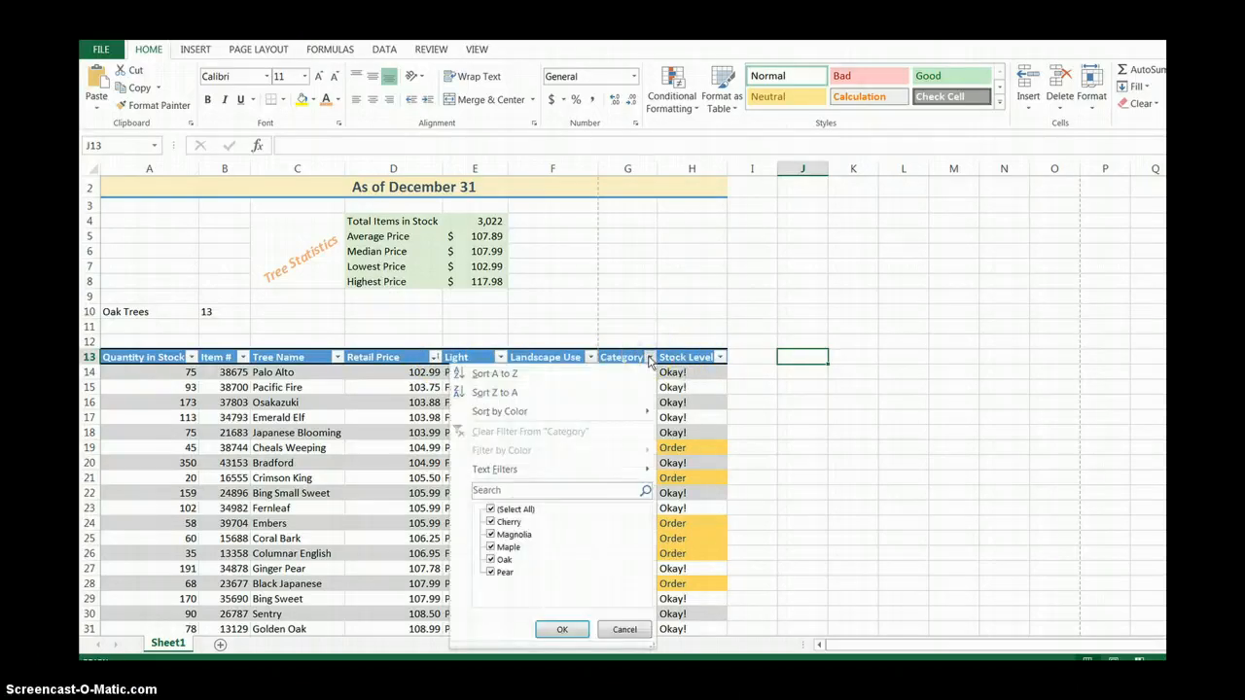
{"action": "left_click", "coordinate": [513, 374]}
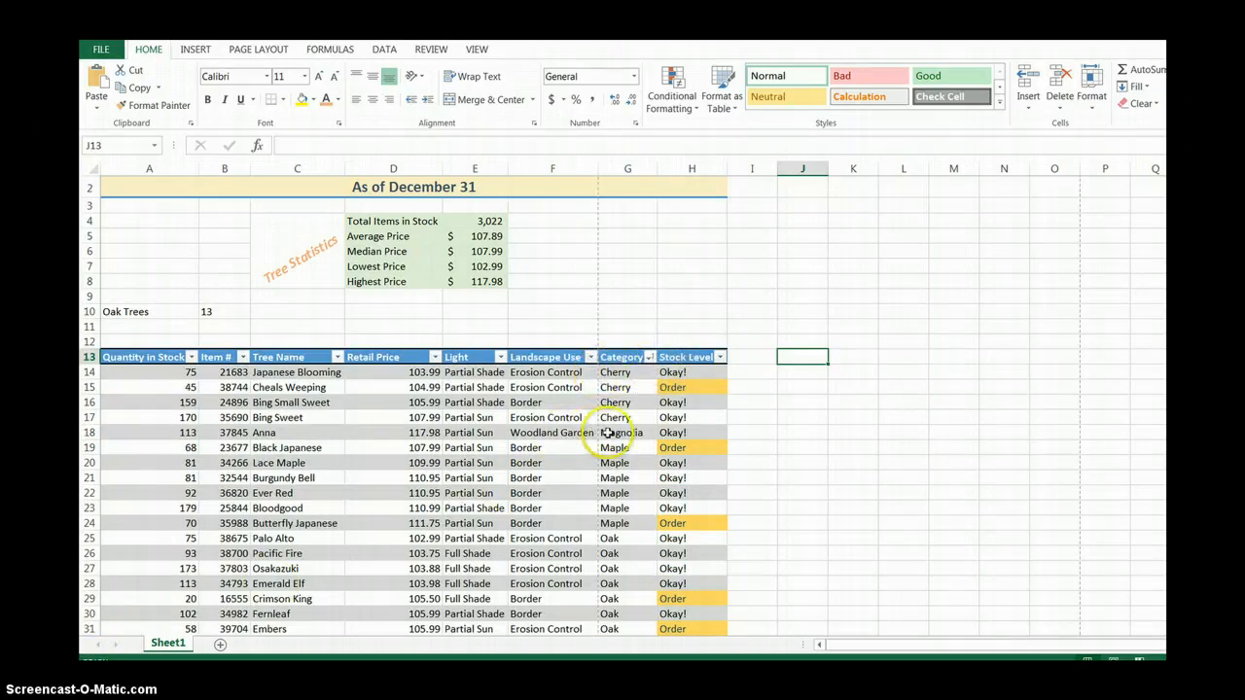
Filter the Category column to show only Maple trees.
{"action": "left_click", "coordinate": [650, 357]}
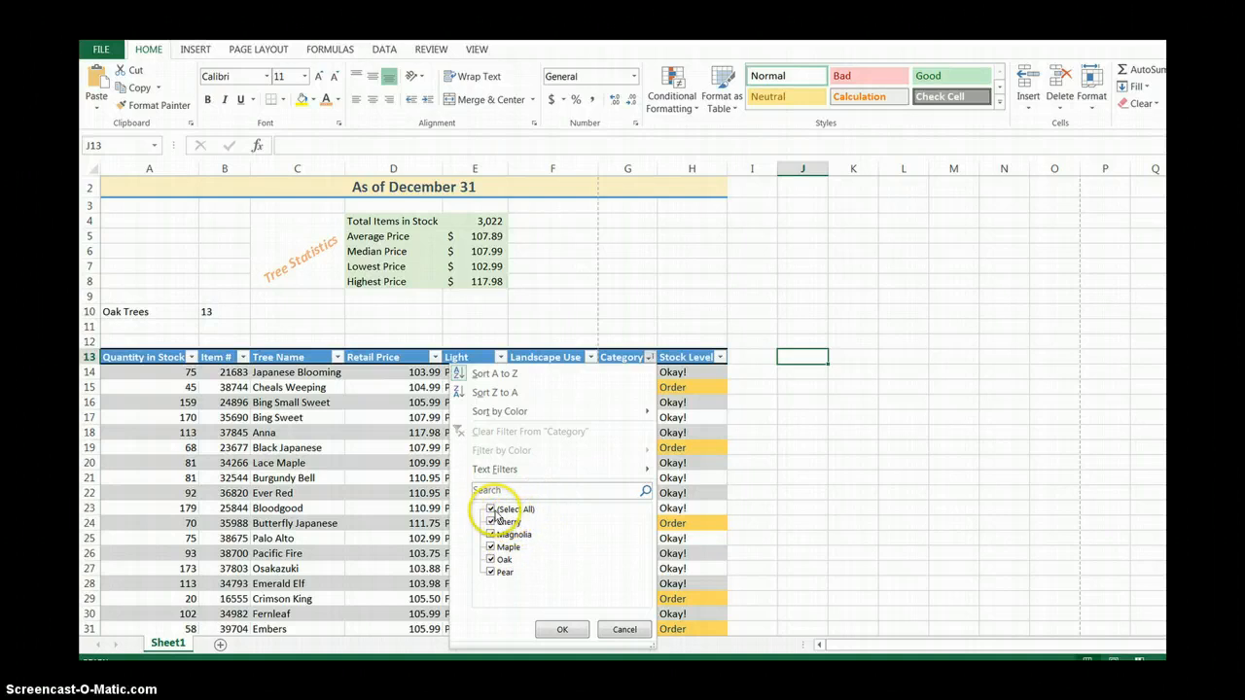
{"action": "left_click", "coordinate": [490, 510]}
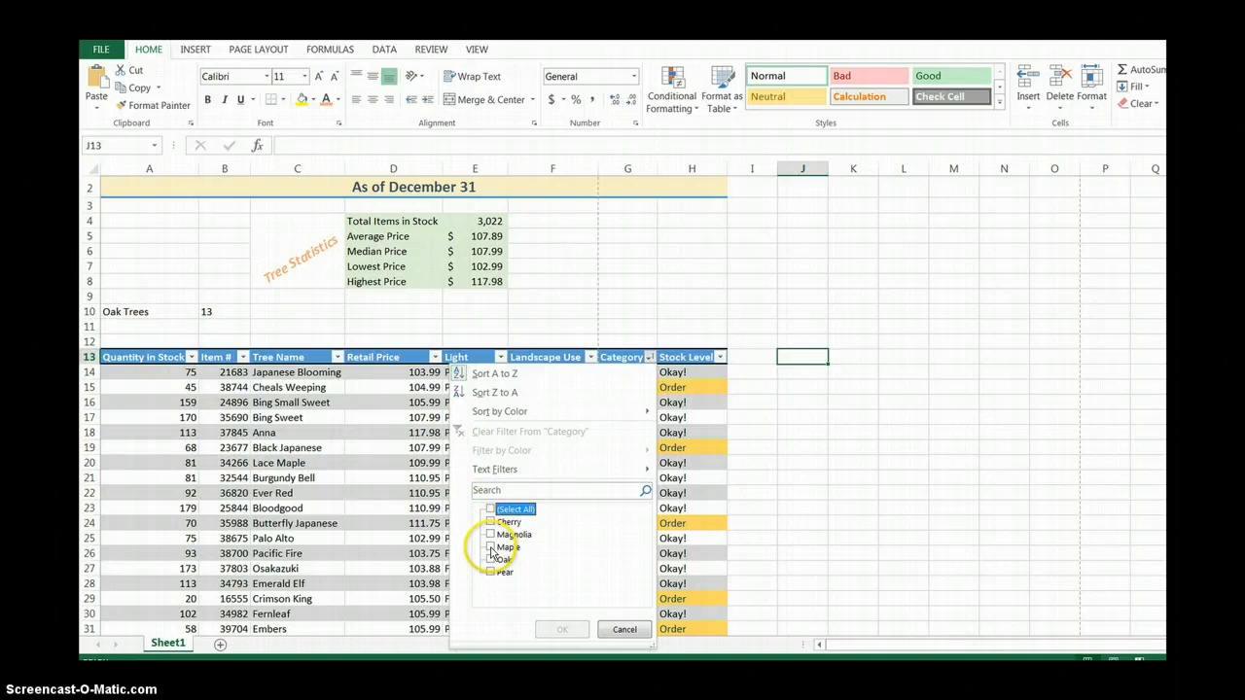
{"action": "left_click", "coordinate": [491, 547]}
{"action": "left_click", "coordinate": [563, 629]}
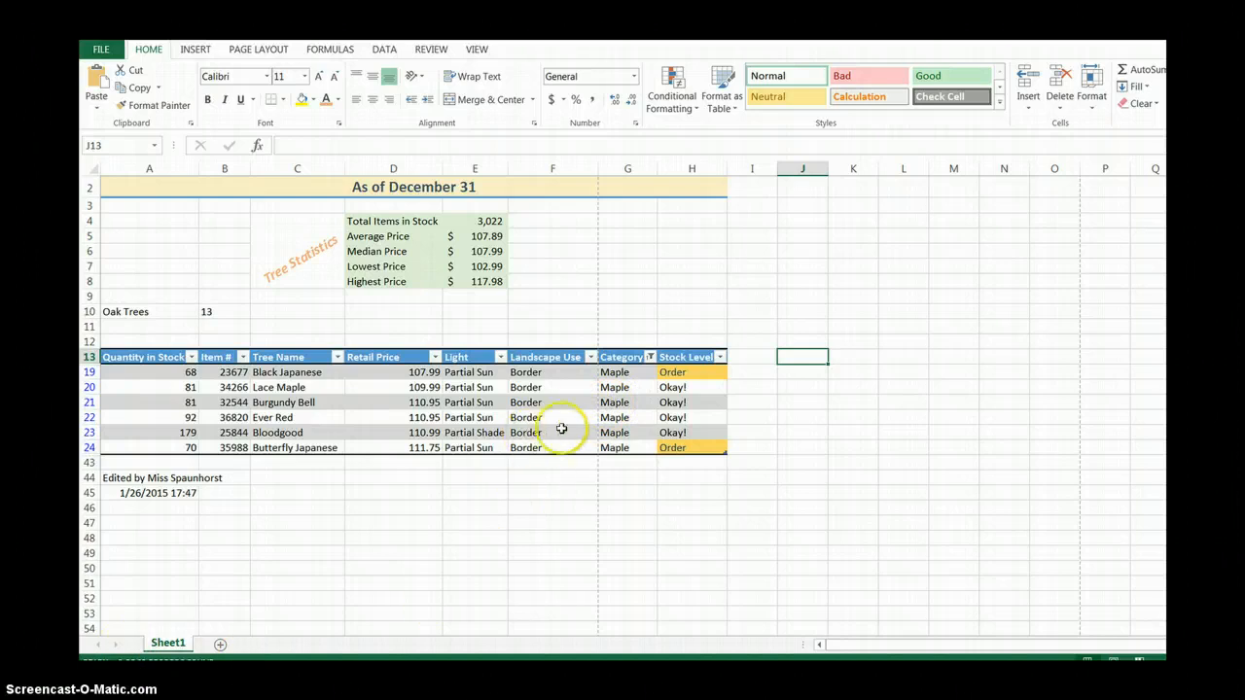
Add a total row to the table and set its Quantity in Stock cell to Sum.
{"action": "left_click", "coordinate": [537, 403]}
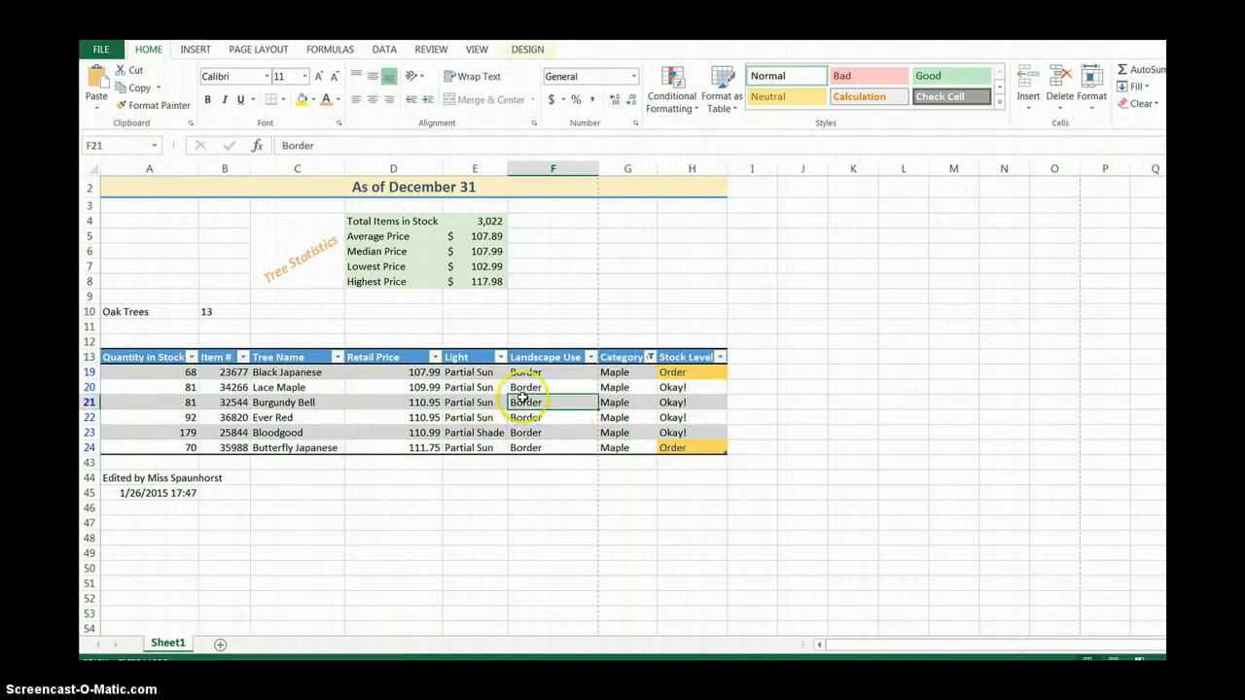
{"action": "left_click", "coordinate": [526, 50]}
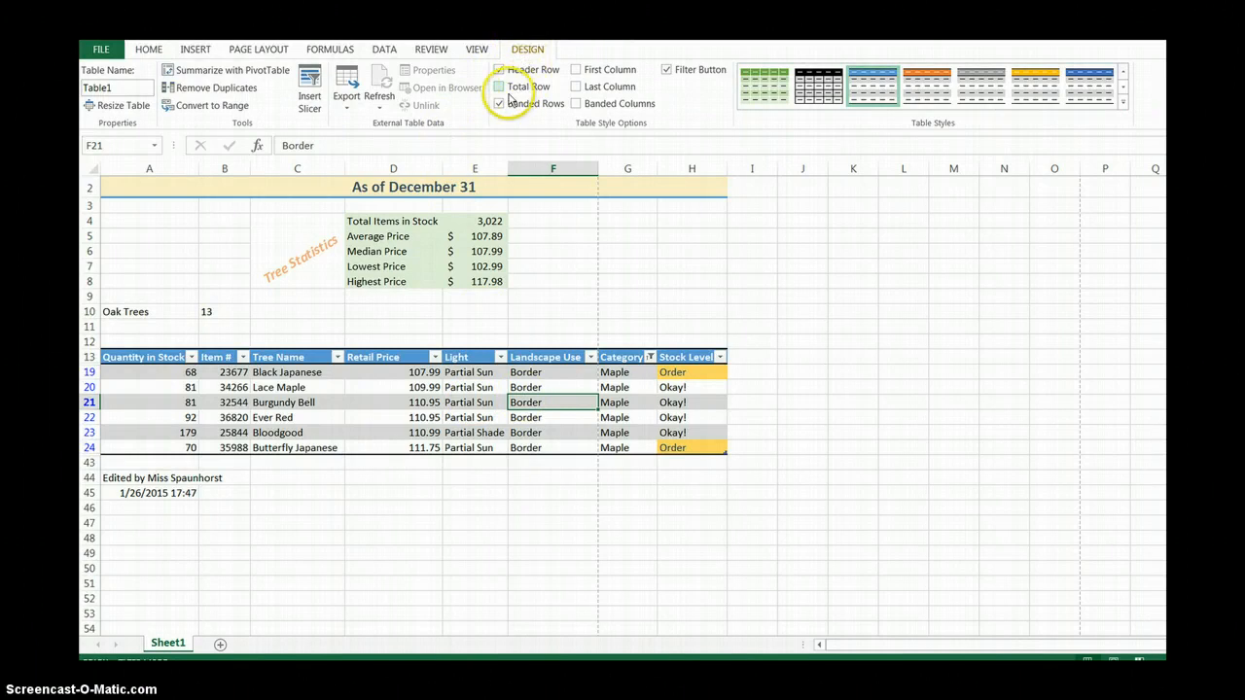
{"action": "left_click", "coordinate": [500, 88]}
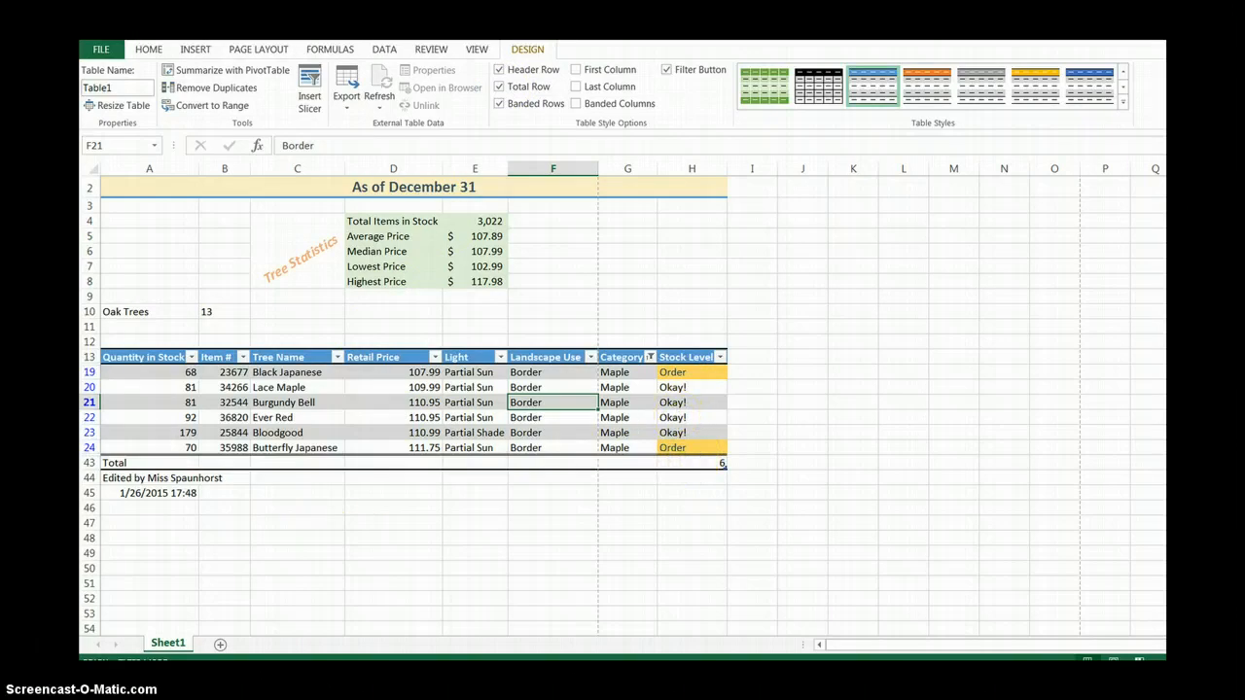
{"action": "left_click", "coordinate": [183, 460]}
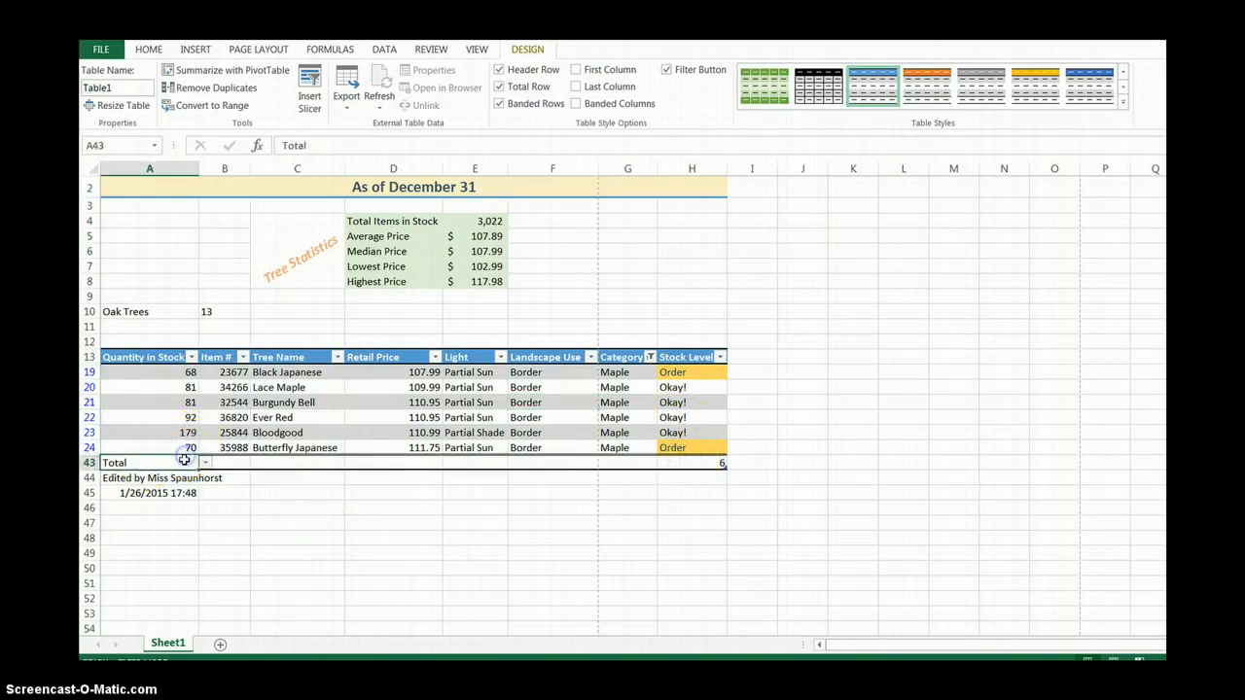
{"action": "left_click", "coordinate": [162, 462]}
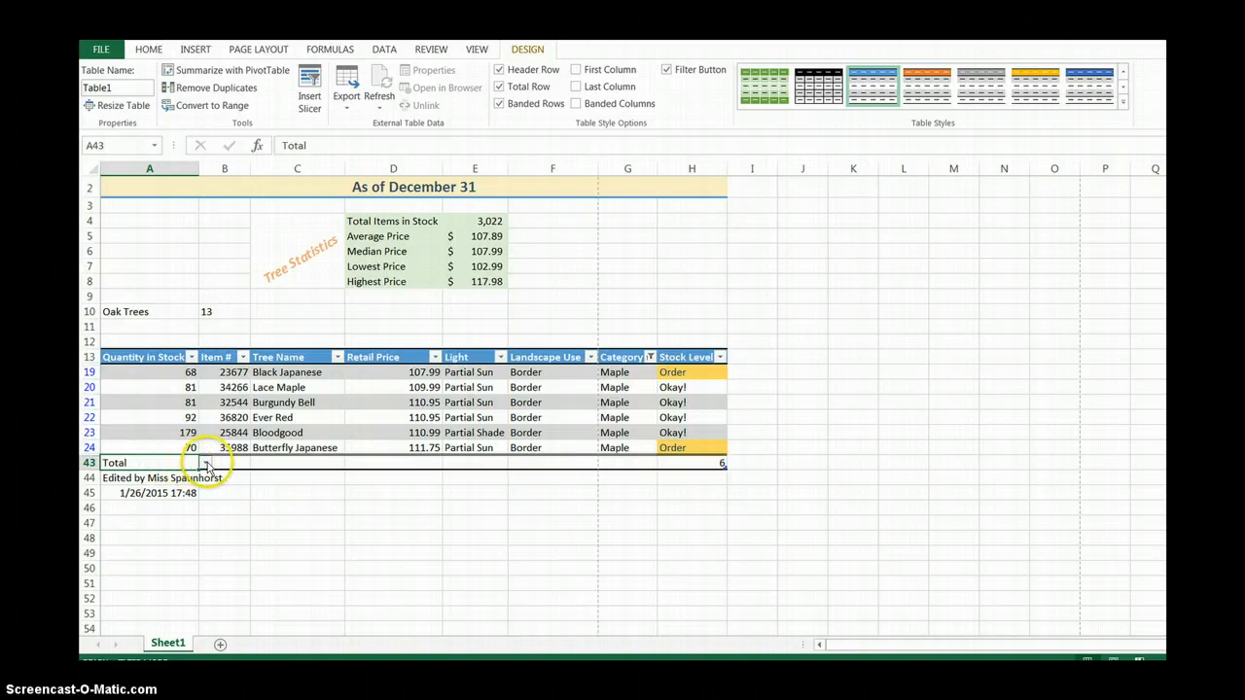
{"action": "left_click", "coordinate": [206, 464]}
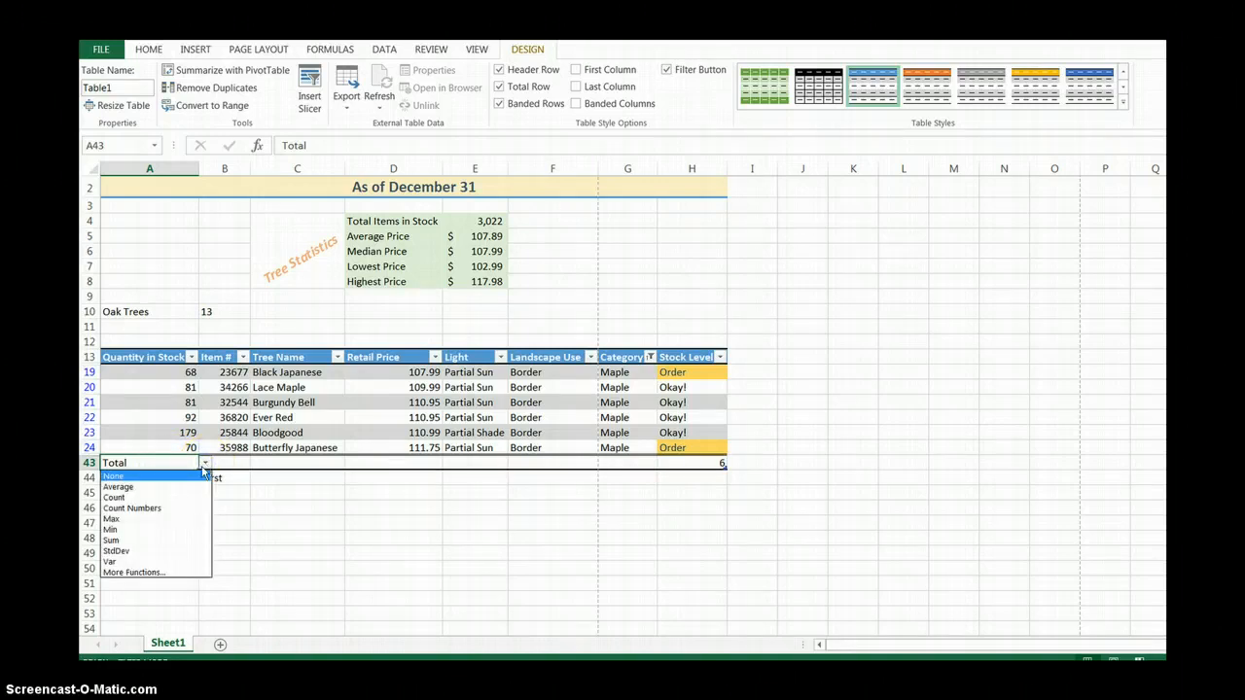
{"action": "left_click", "coordinate": [167, 540]}
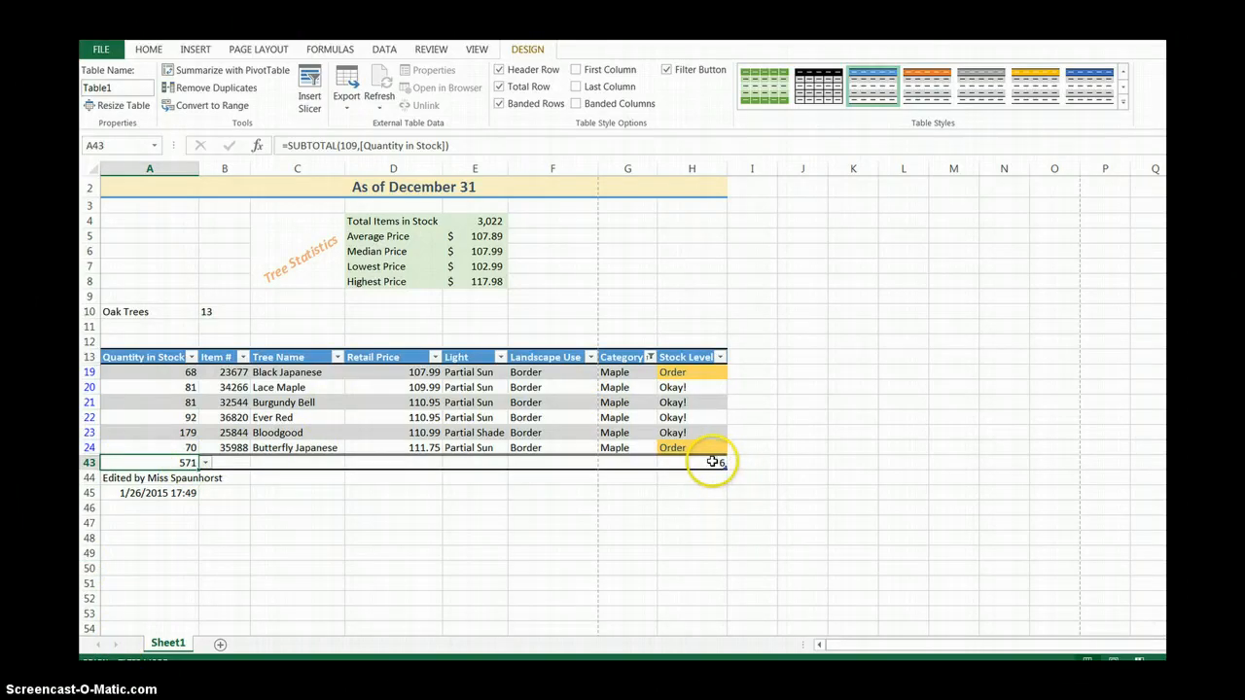
Enter the label "Maple Trees" in A11 and "6 (571 total items in stock)" in B11.
{"action": "left_click", "coordinate": [146, 328]}
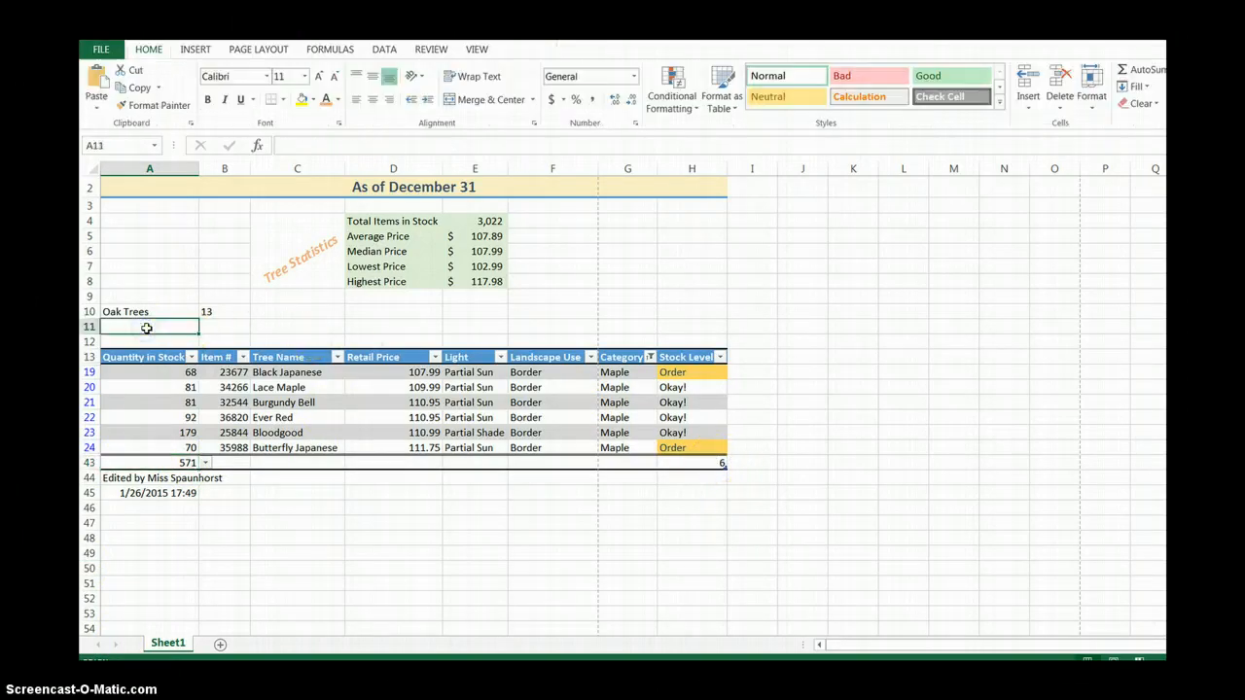
{"action": "type", "text": "Mapl"}
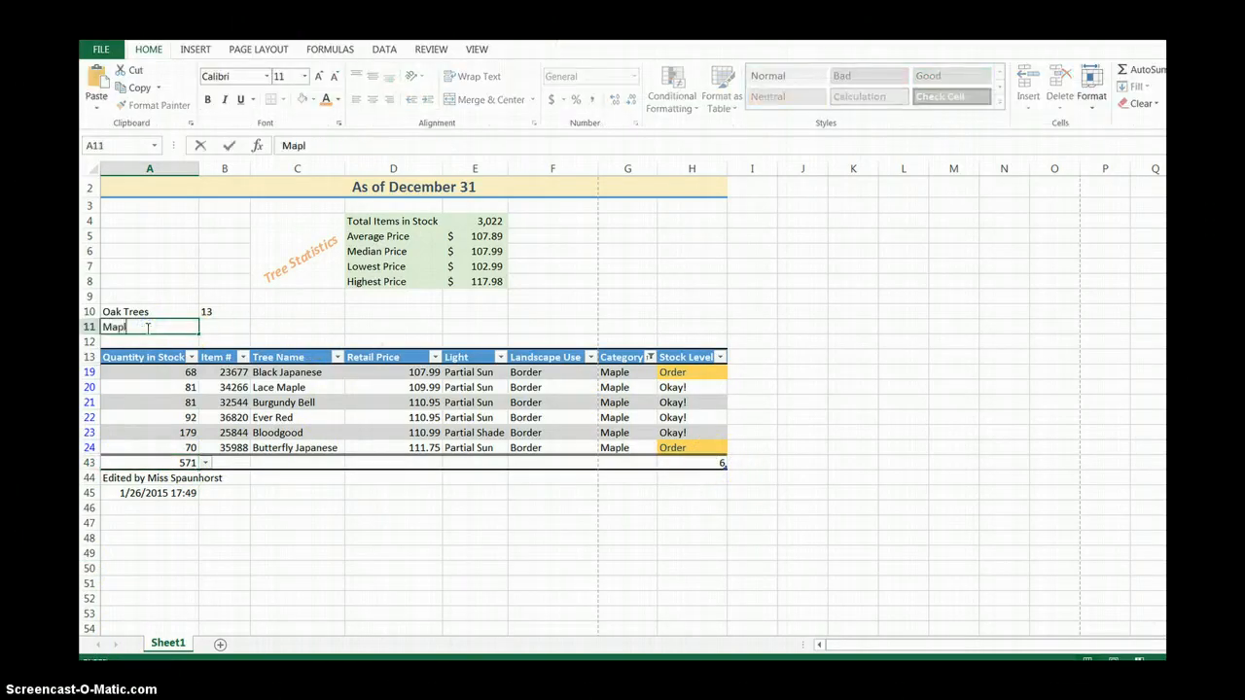
{"action": "type", "text": "e Trees"}
{"action": "key", "text": "Tab"}
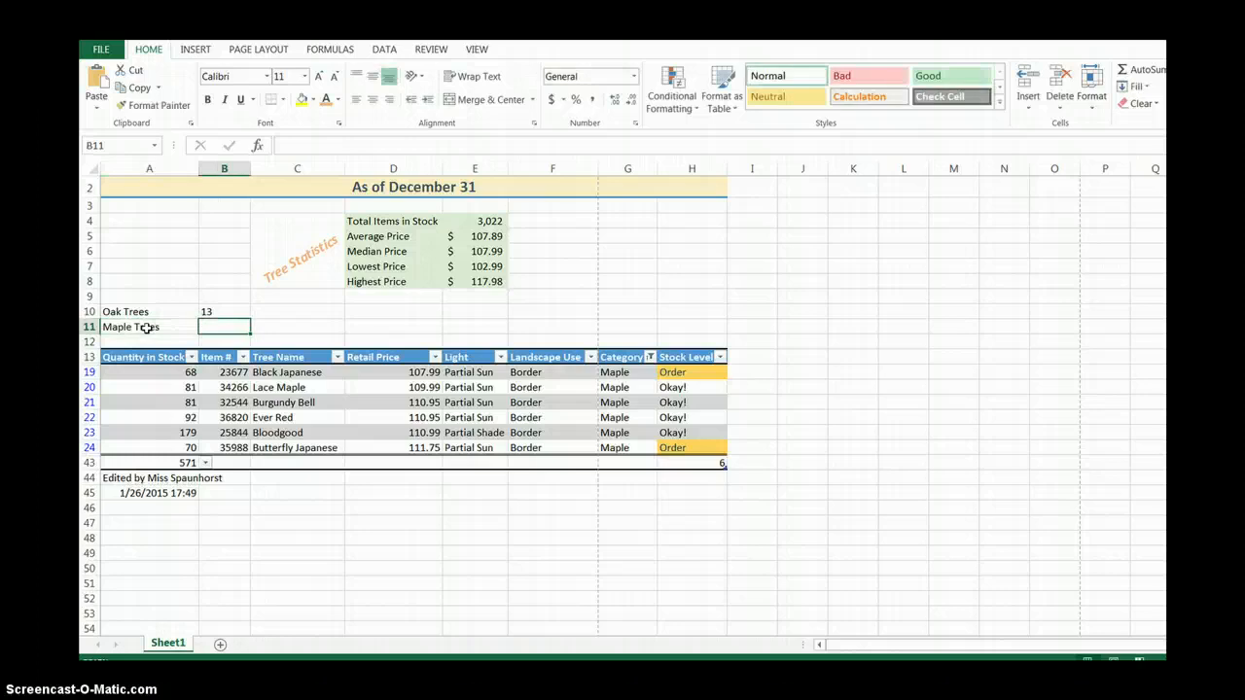
{"action": "type", "text": "6 (571 total items in stock"}
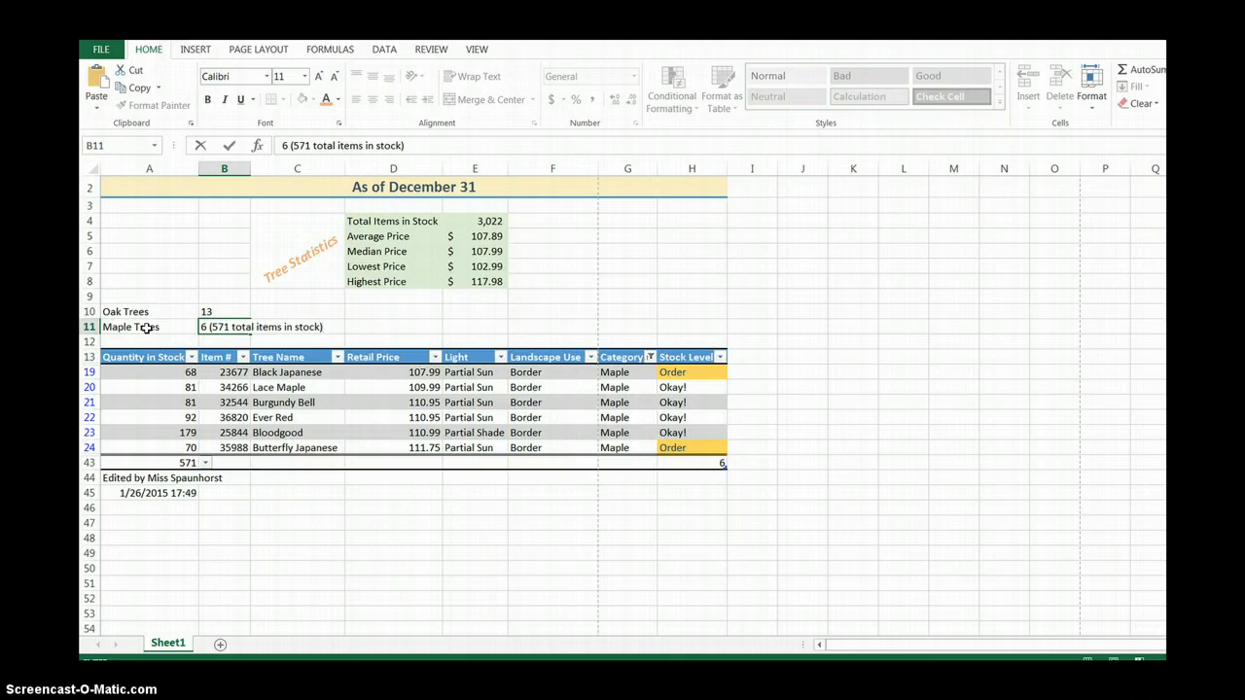
{"action": "key", "text": "Return"}
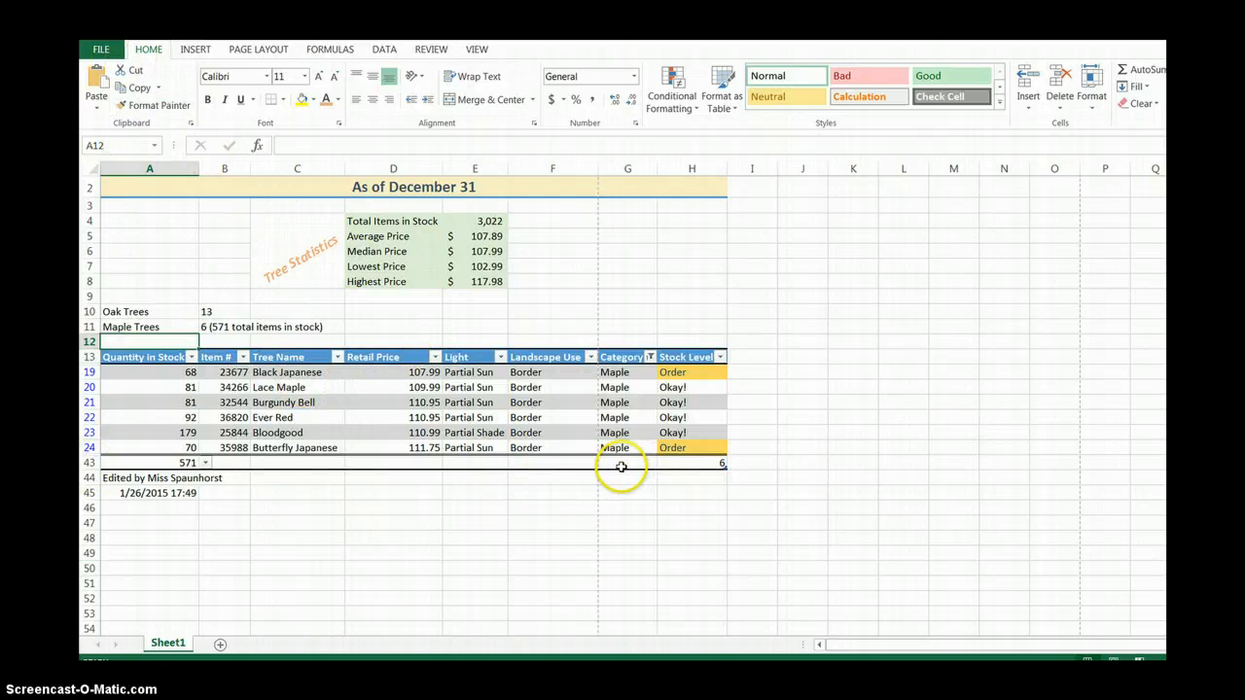
Clear the filter from the Category column so all tree rows are listed.
{"action": "left_click", "coordinate": [651, 356]}
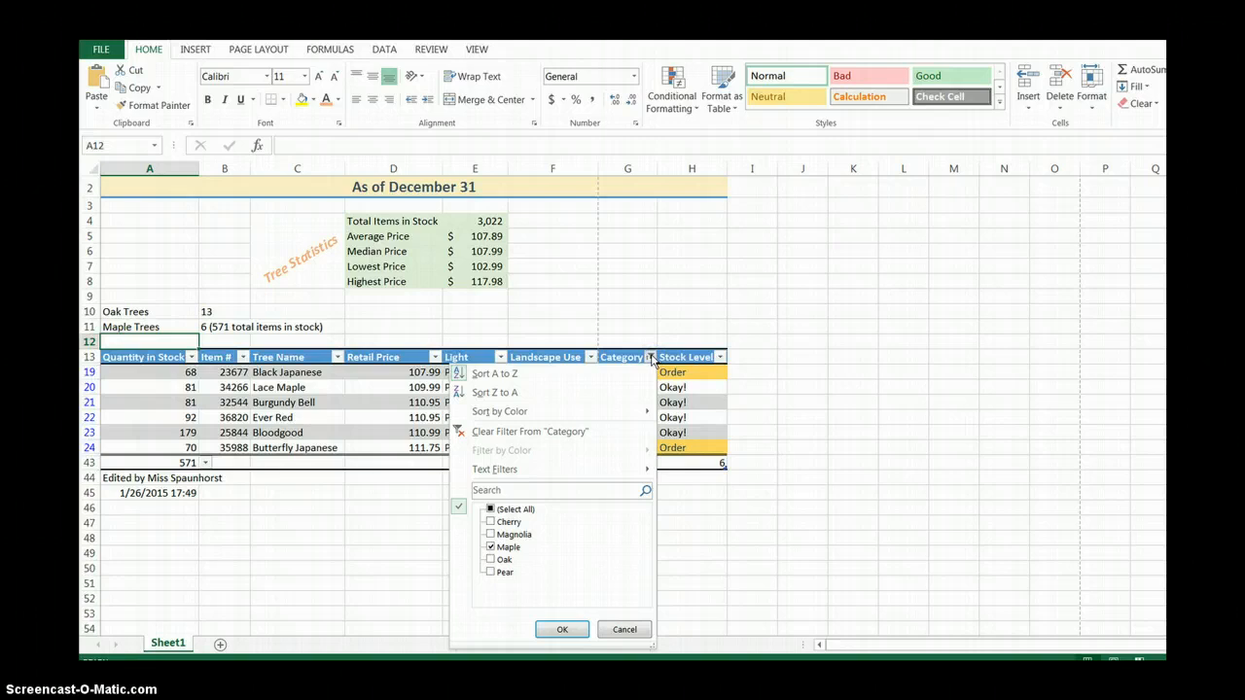
{"action": "left_click", "coordinate": [622, 435]}
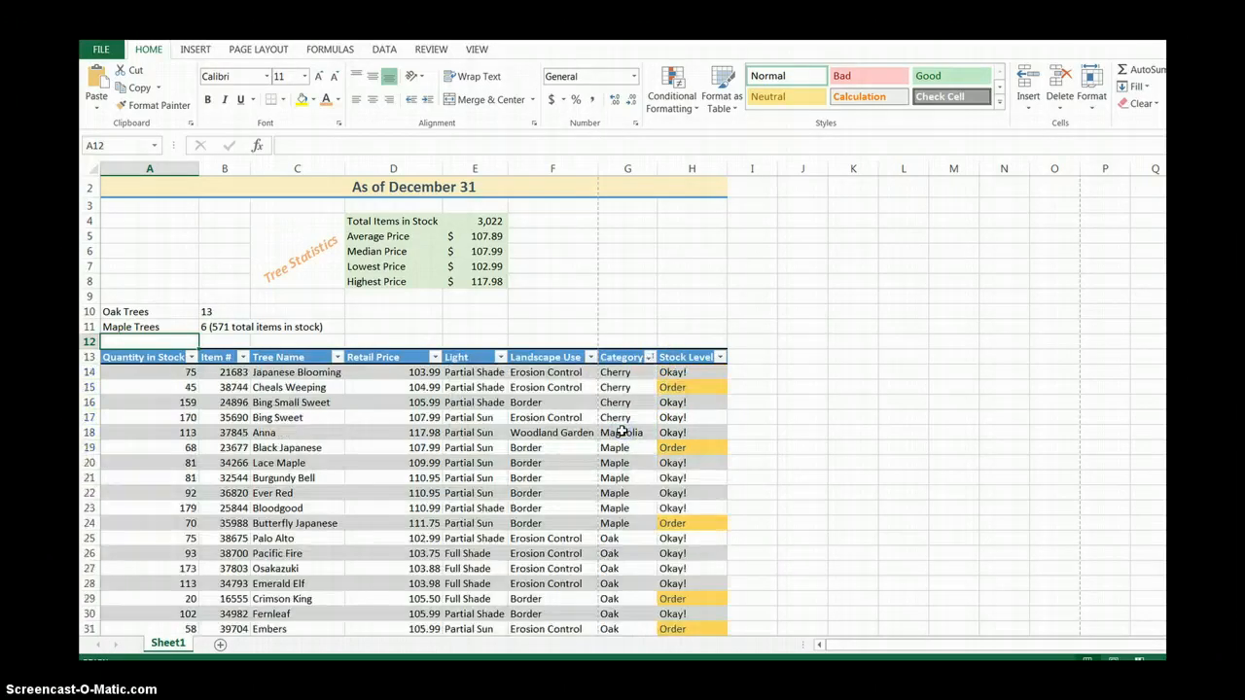
{"action": "left_click", "coordinate": [649, 357]}
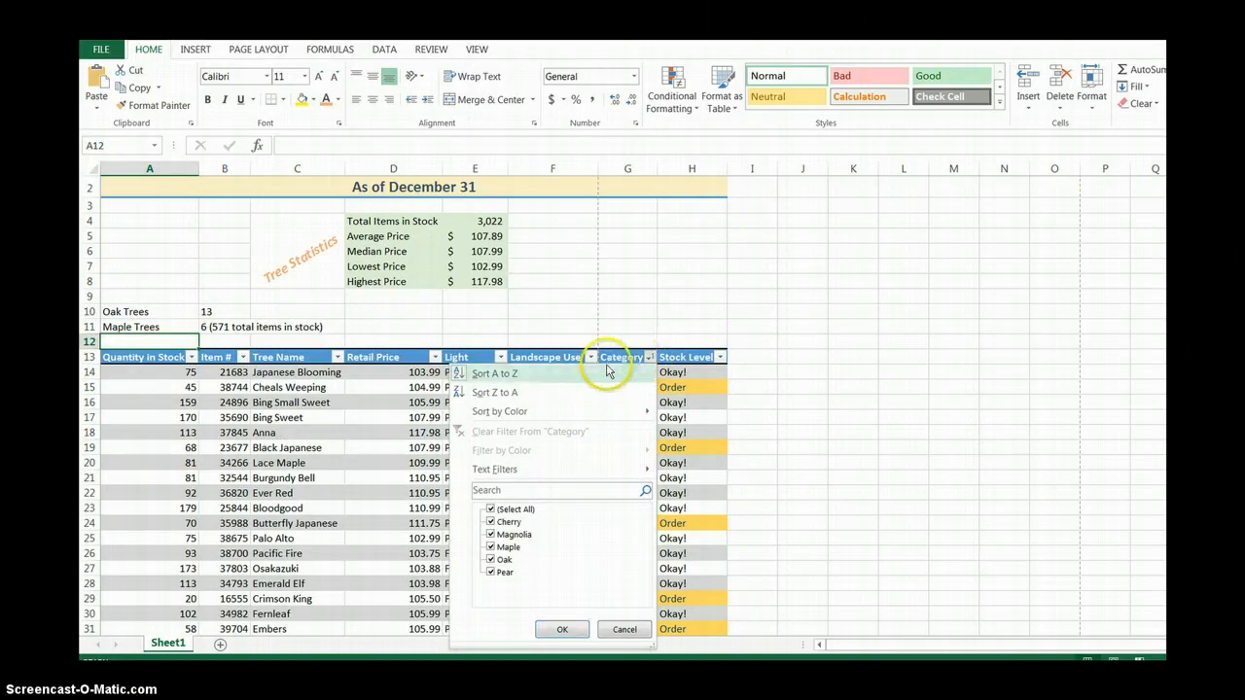
{"action": "left_click", "coordinate": [651, 356]}
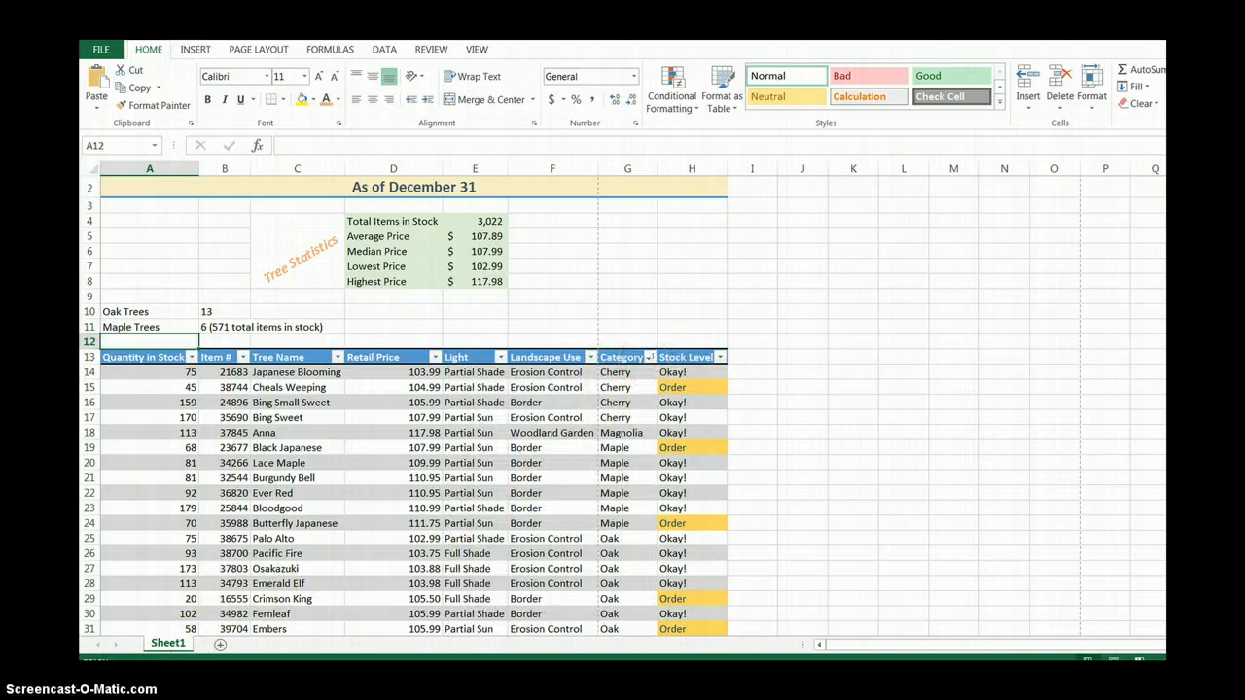
Remove the total row from the tree table and convert the table to a normal range.
{"action": "left_click", "coordinate": [469, 447]}
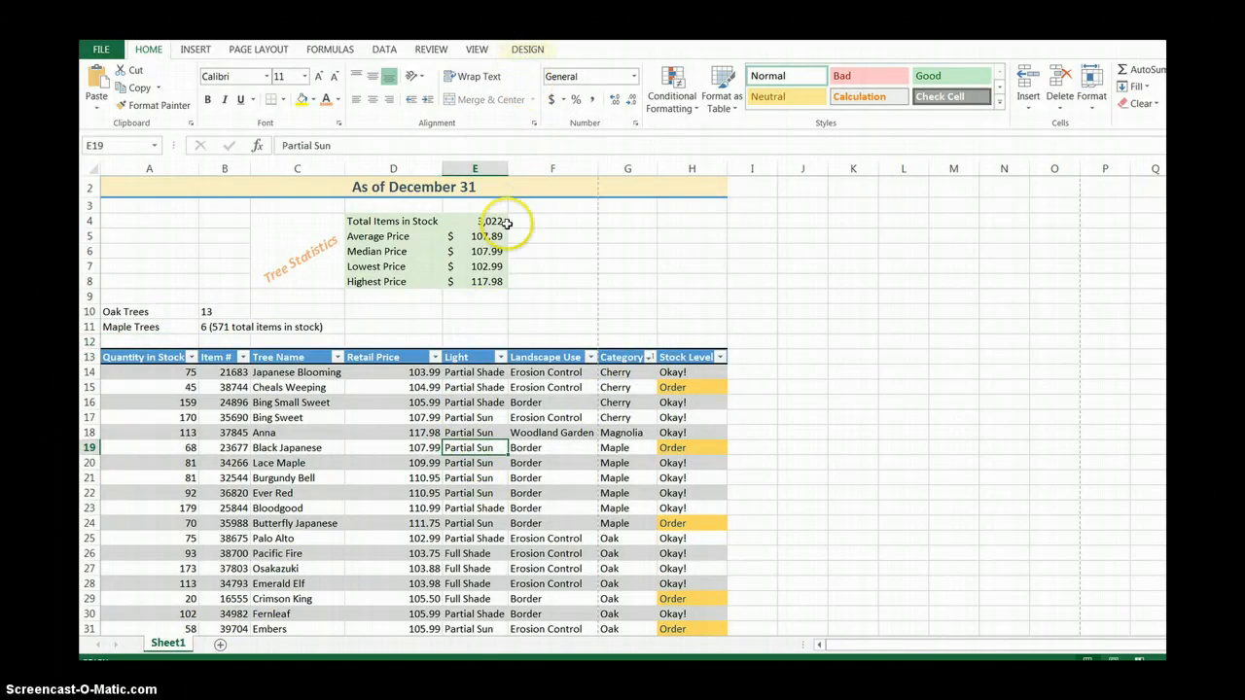
{"action": "left_click", "coordinate": [522, 50]}
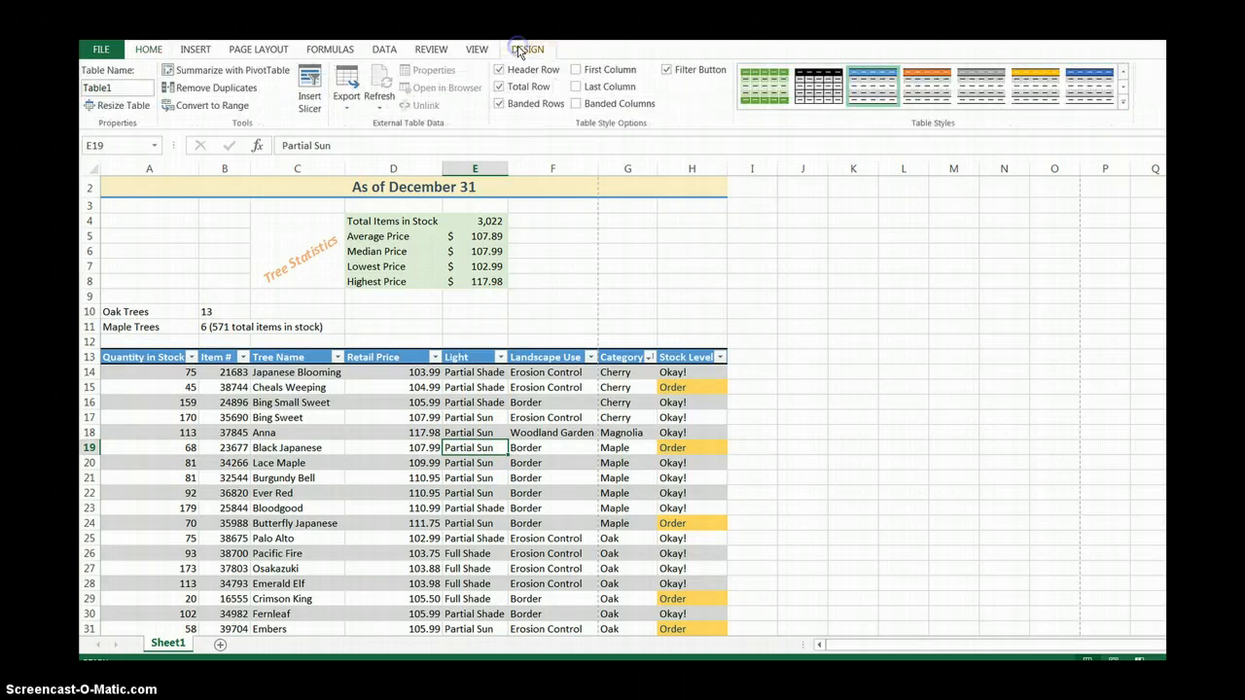
{"action": "left_click", "coordinate": [498, 87]}
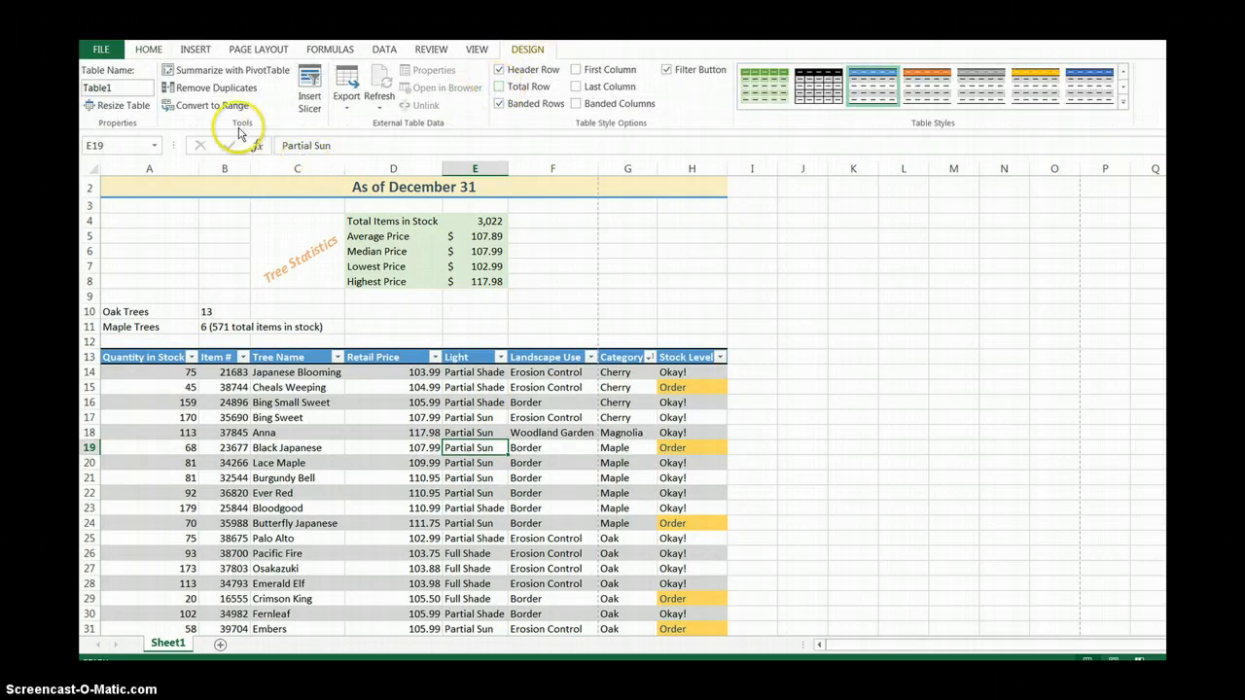
{"action": "left_click", "coordinate": [204, 105]}
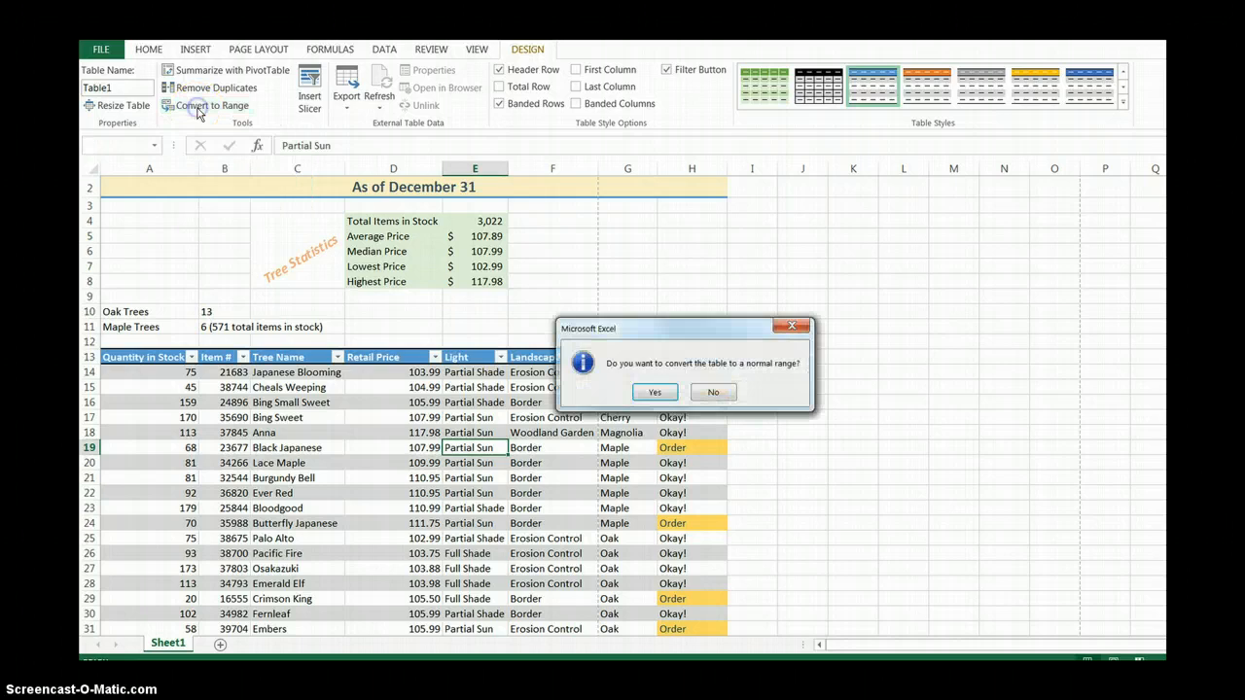
{"action": "left_click", "coordinate": [655, 392]}
{"action": "left_click", "coordinate": [477, 403]}
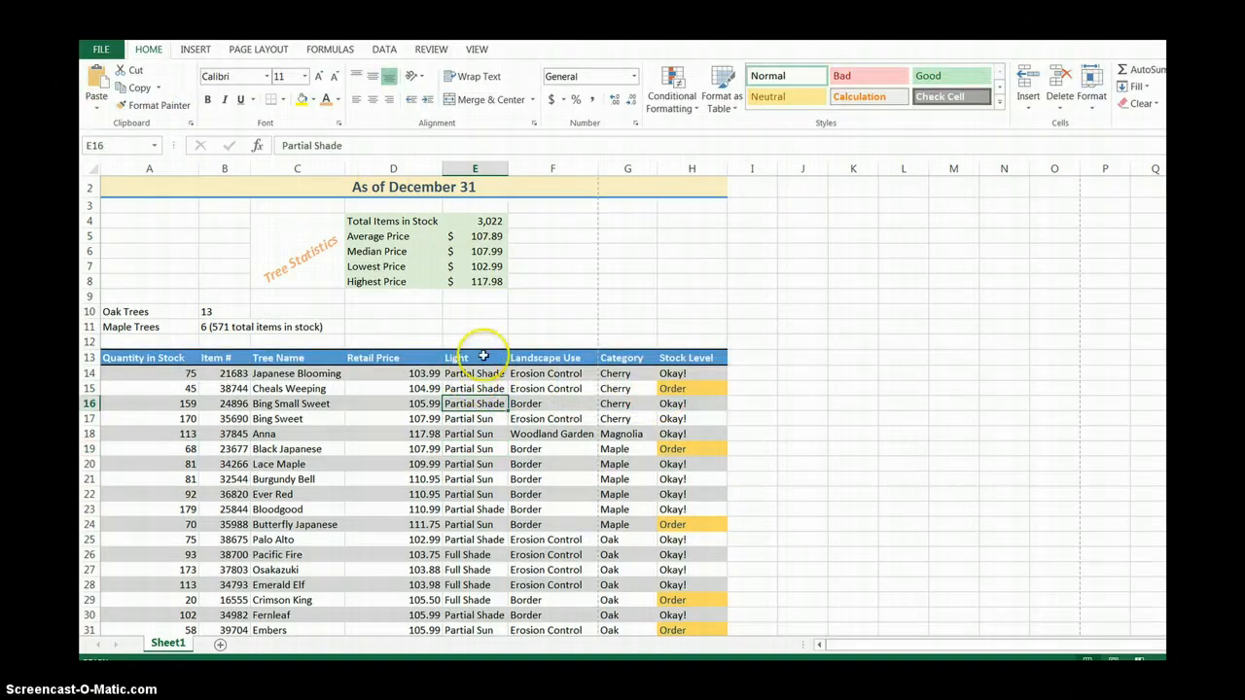
{"action": "scroll", "coordinate": [1004, 409], "scroll_direction": "down", "scroll_amount": 5}
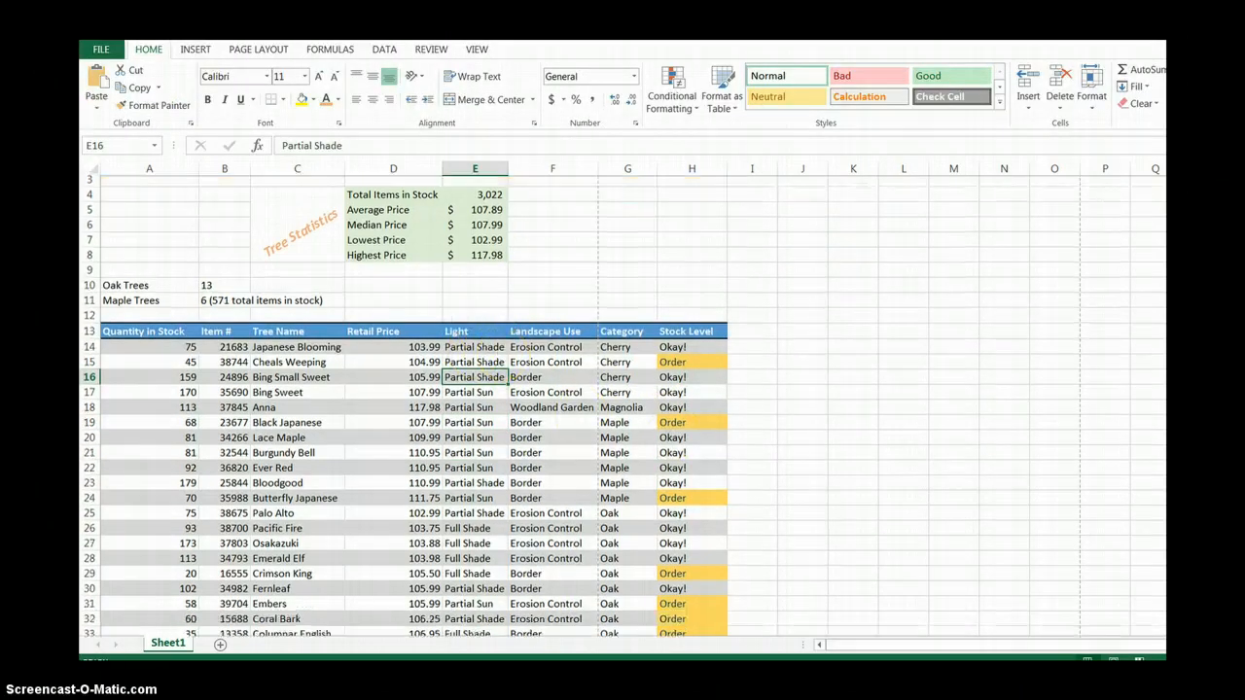
Zoom the worksheet out to 70% and set its page orientation to Landscape.
{"action": "scroll", "coordinate": [622, 404], "scroll_direction": "up", "scroll_amount": 5}
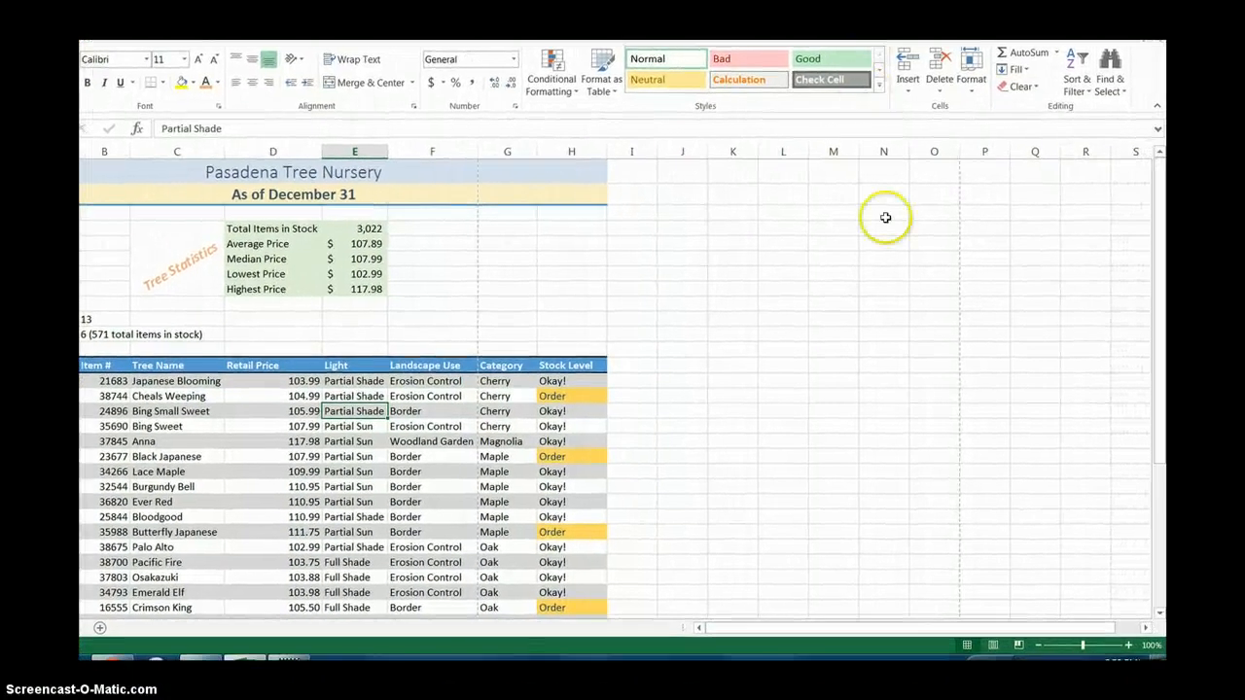
{"action": "left_click", "coordinate": [1039, 647]}
{"action": "left_click", "coordinate": [1039, 648]}
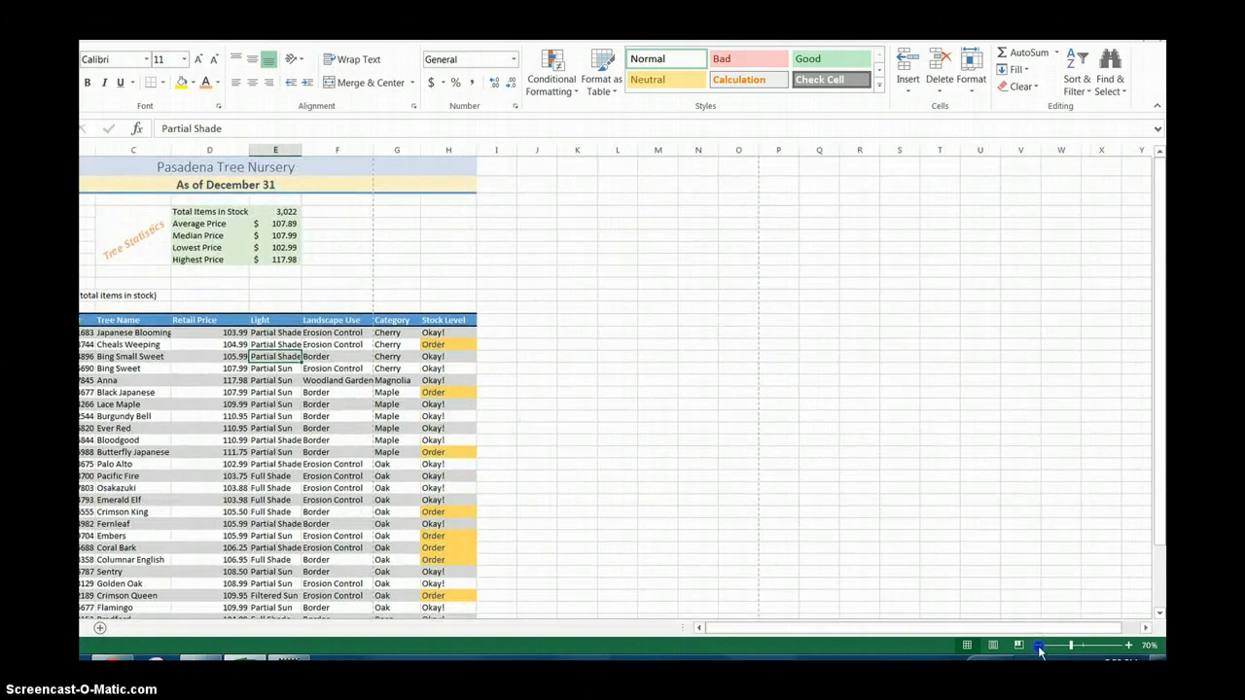
{"action": "left_click", "coordinate": [1039, 648]}
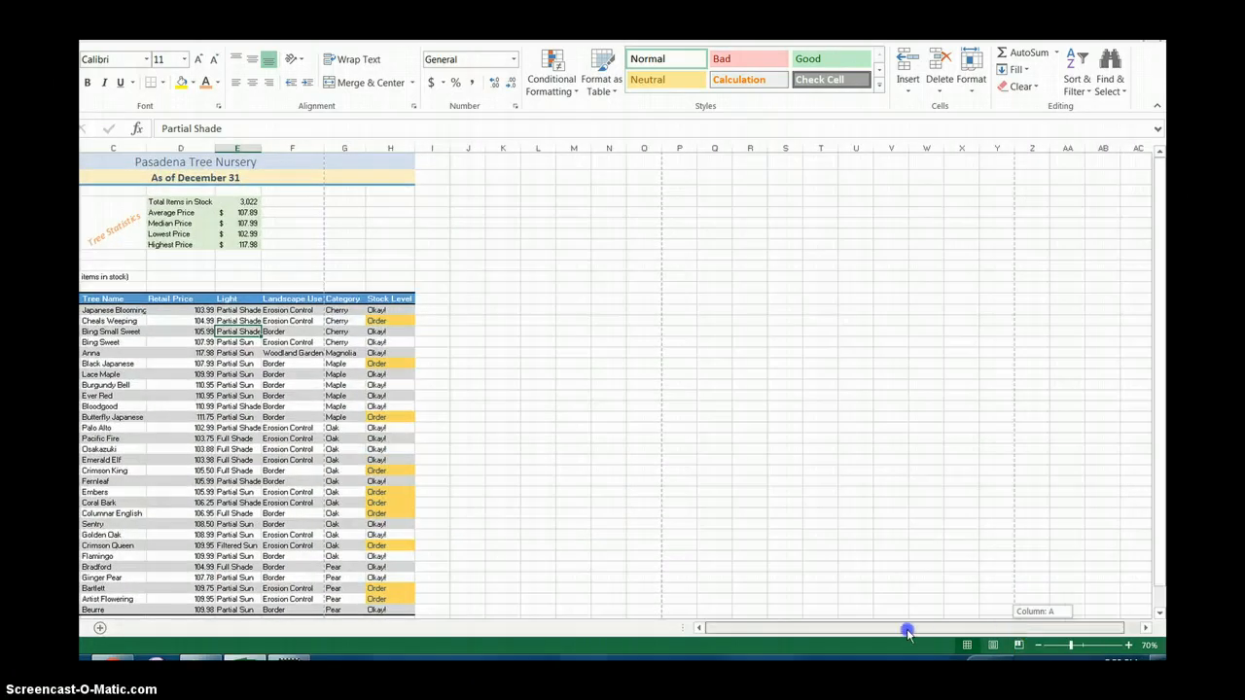
{"action": "left_click_drag", "start_coordinate": [907, 632], "coordinate": [854, 633]}
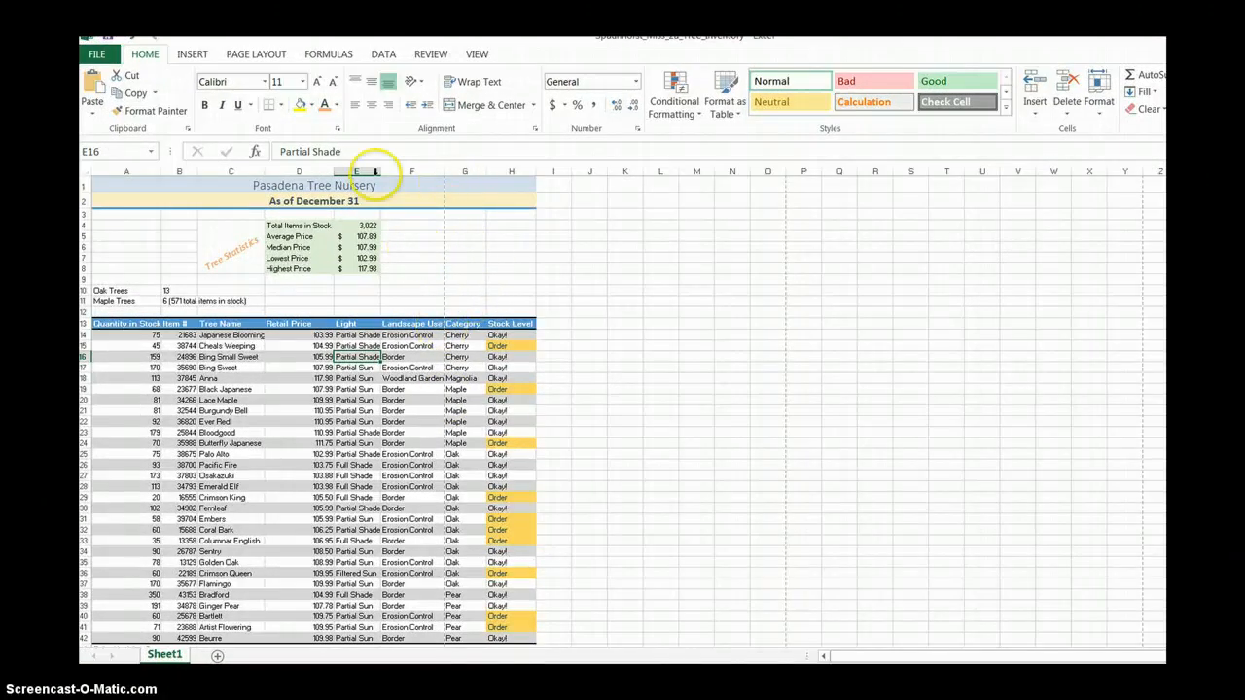
{"action": "left_click", "coordinate": [257, 54]}
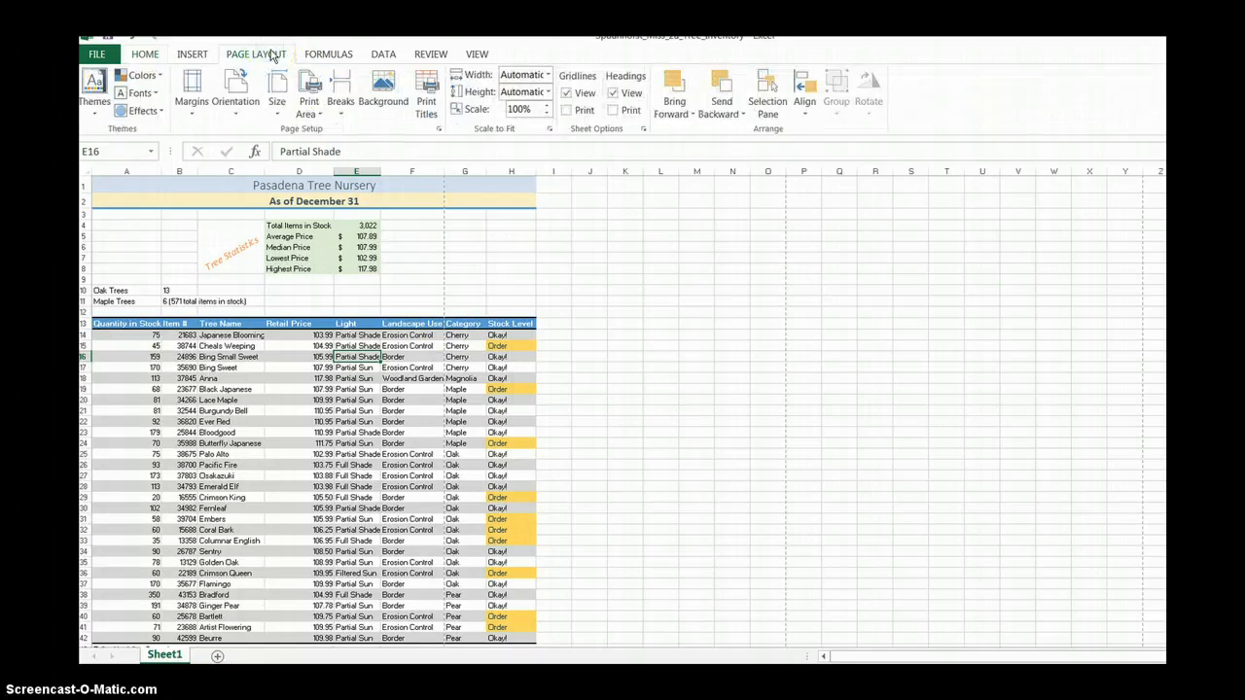
{"action": "left_click", "coordinate": [244, 102]}
{"action": "left_click", "coordinate": [260, 175]}
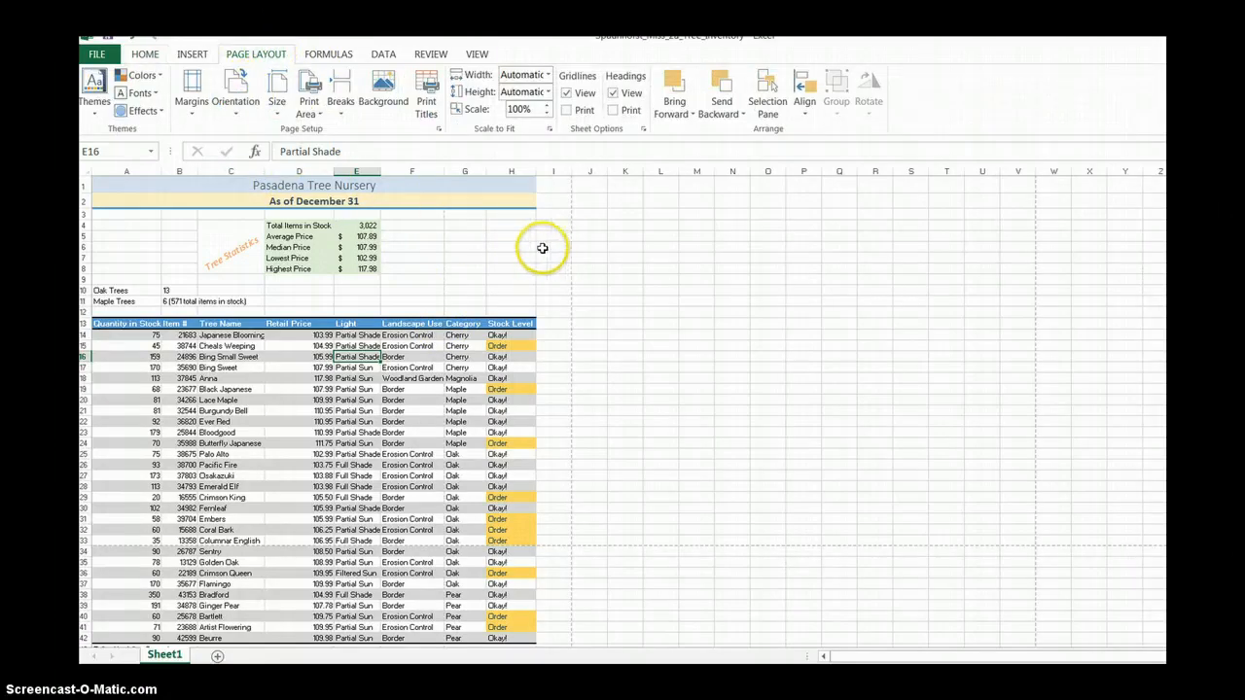
Center the worksheet horizontally on the page through the custom margin settings.
{"action": "left_click", "coordinate": [192, 95]}
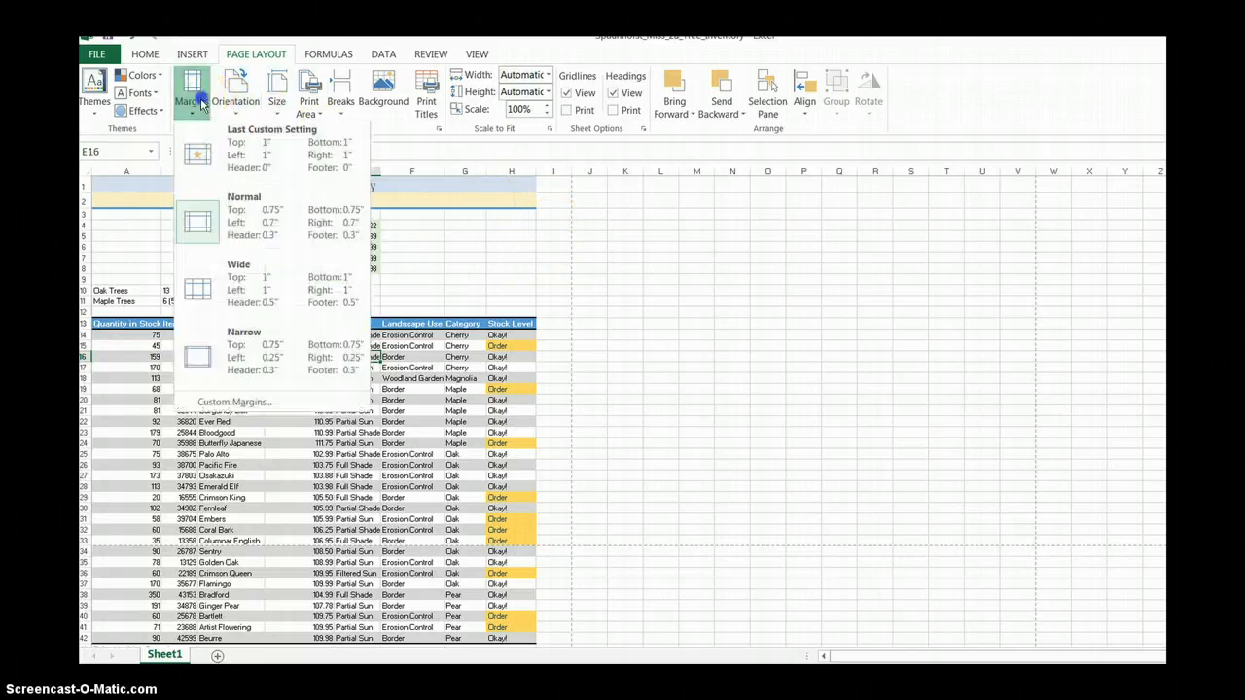
{"action": "left_click", "coordinate": [229, 404]}
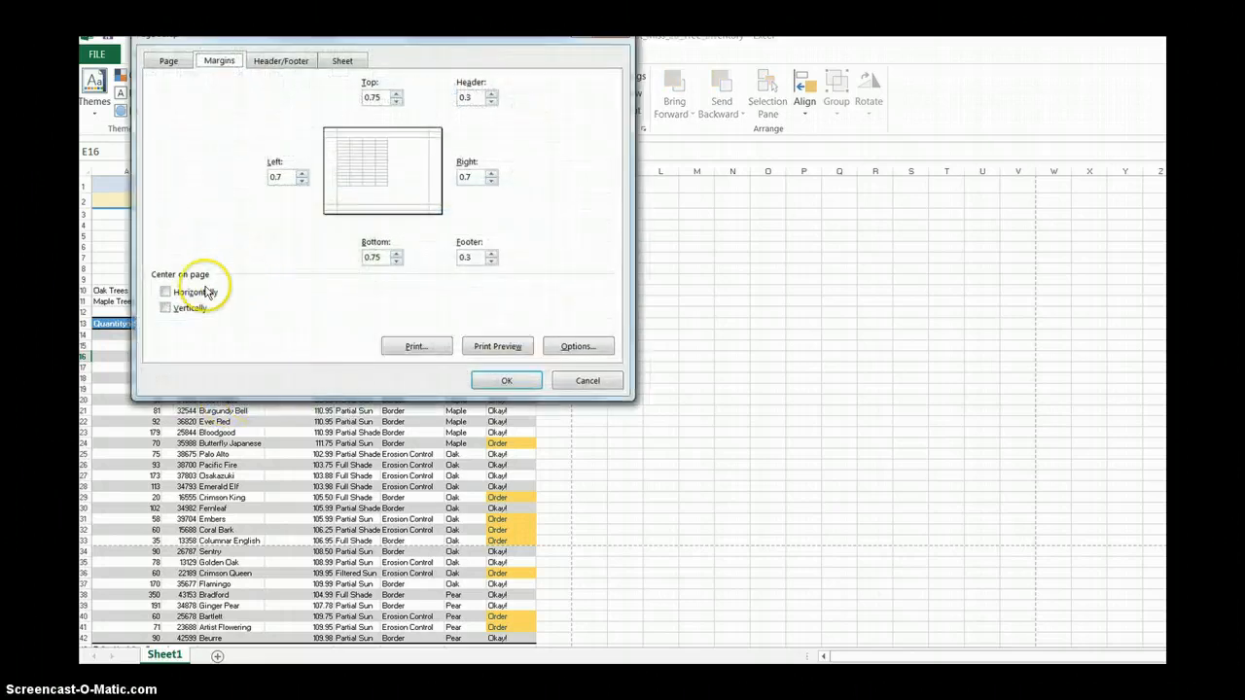
{"action": "left_click", "coordinate": [167, 291]}
{"action": "left_click", "coordinate": [503, 381]}
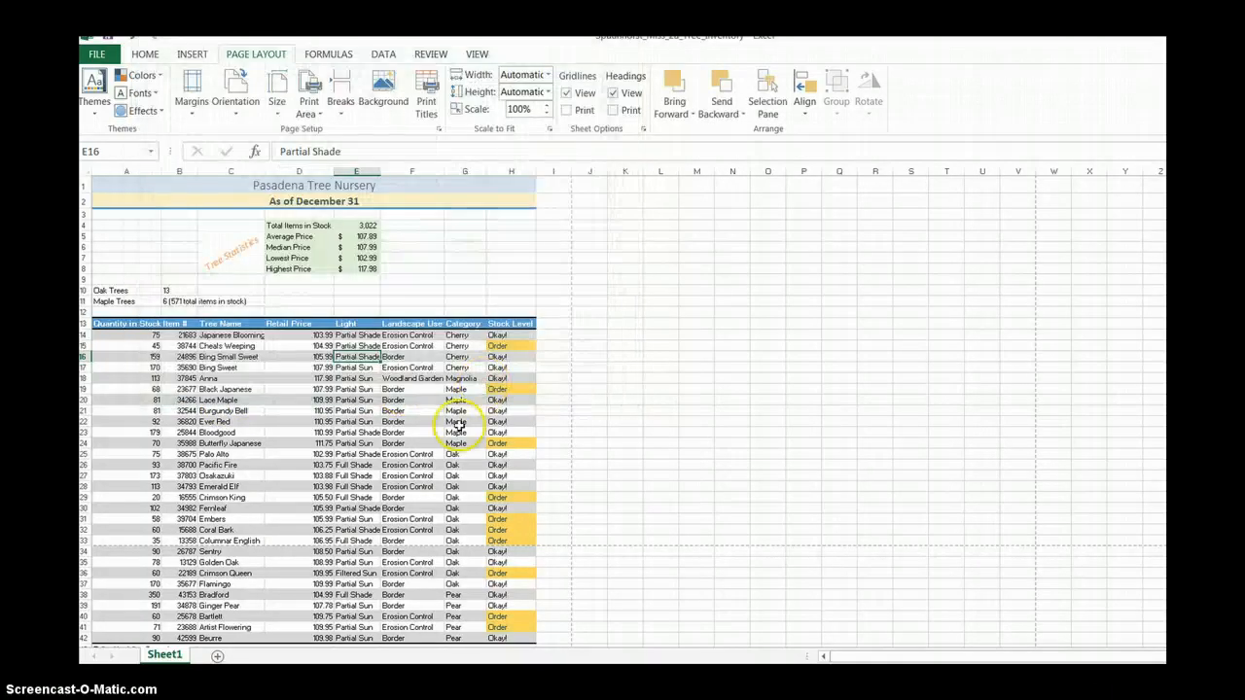
Check both pages of the inventory in the print preview and return to the worksheet.
{"action": "left_click", "coordinate": [96, 53]}
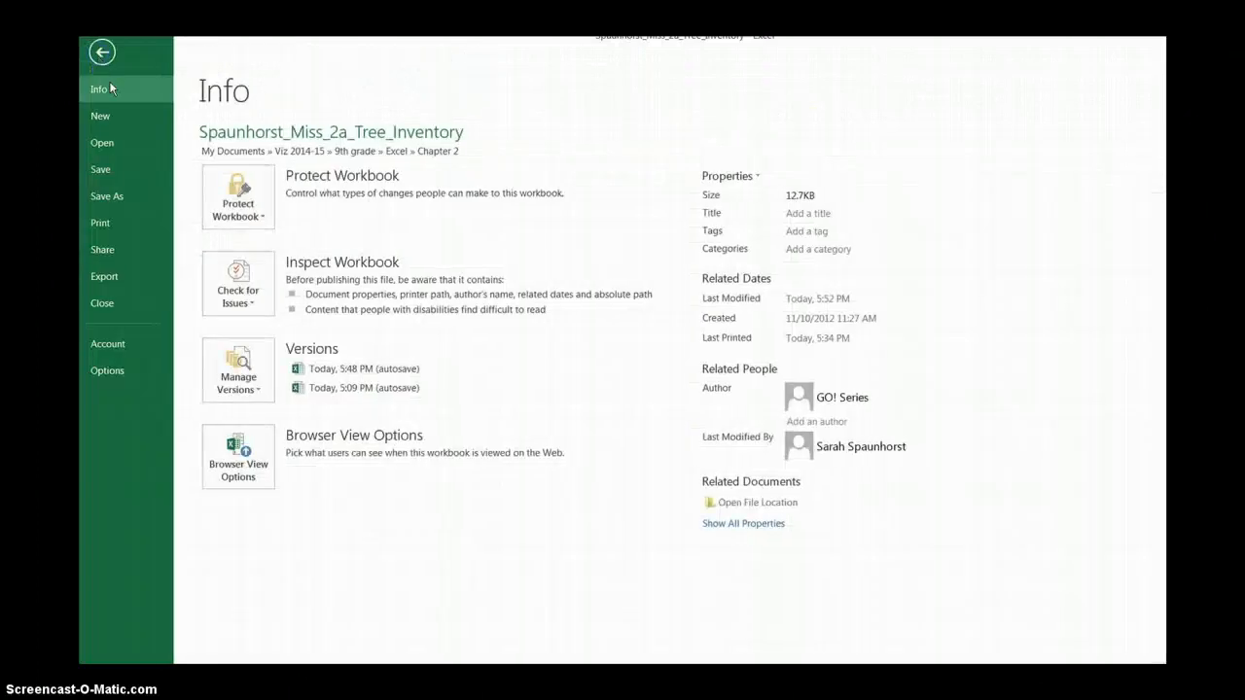
{"action": "left_click", "coordinate": [103, 224]}
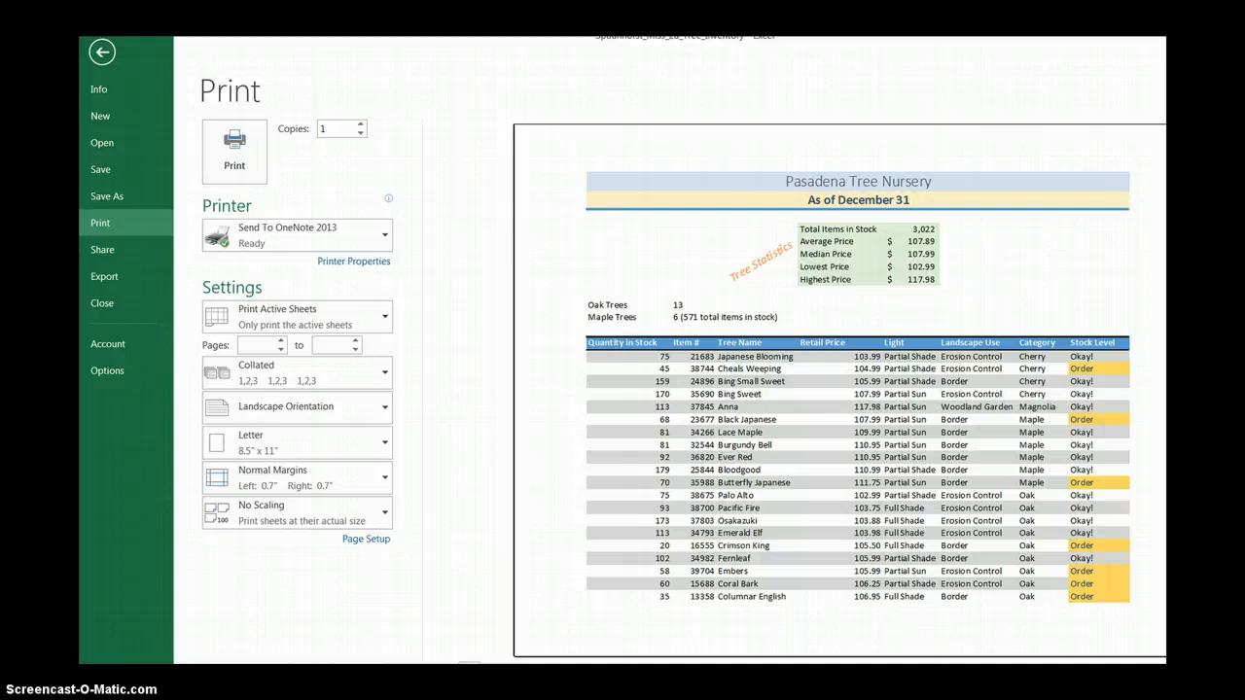
{"action": "scroll", "coordinate": [839, 389], "scroll_direction": "down", "scroll_amount": 1}
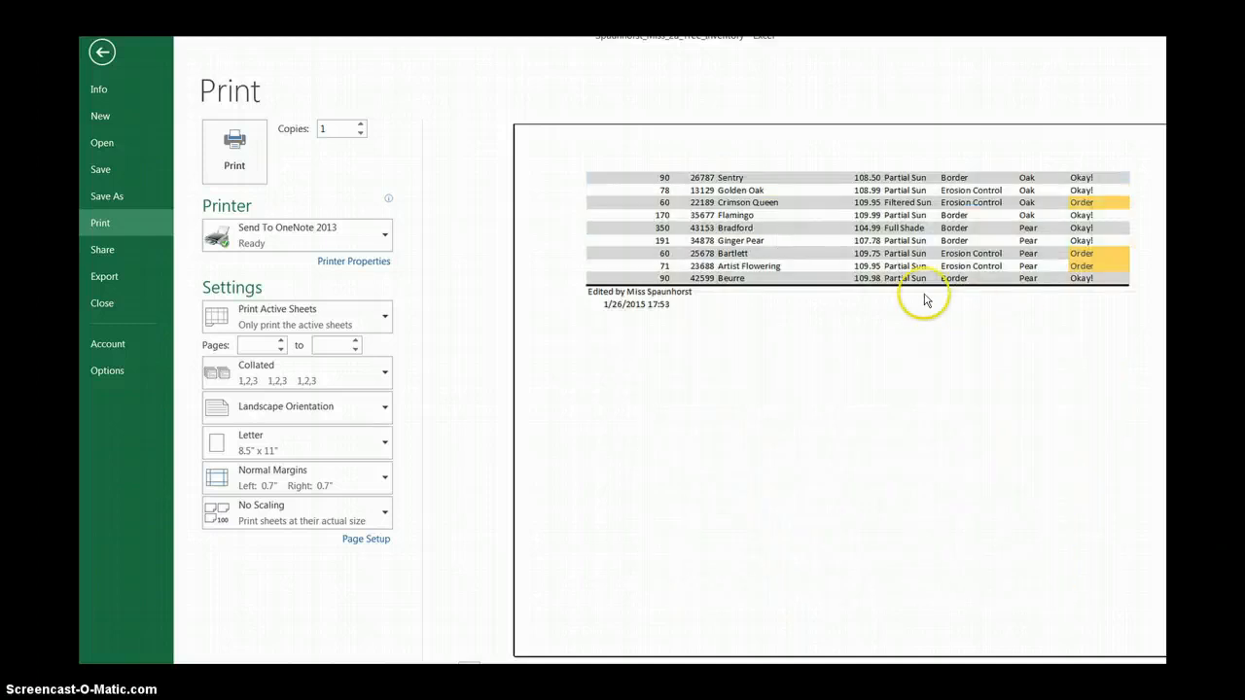
{"action": "scroll", "coordinate": [840, 389], "scroll_direction": "up", "scroll_amount": 1}
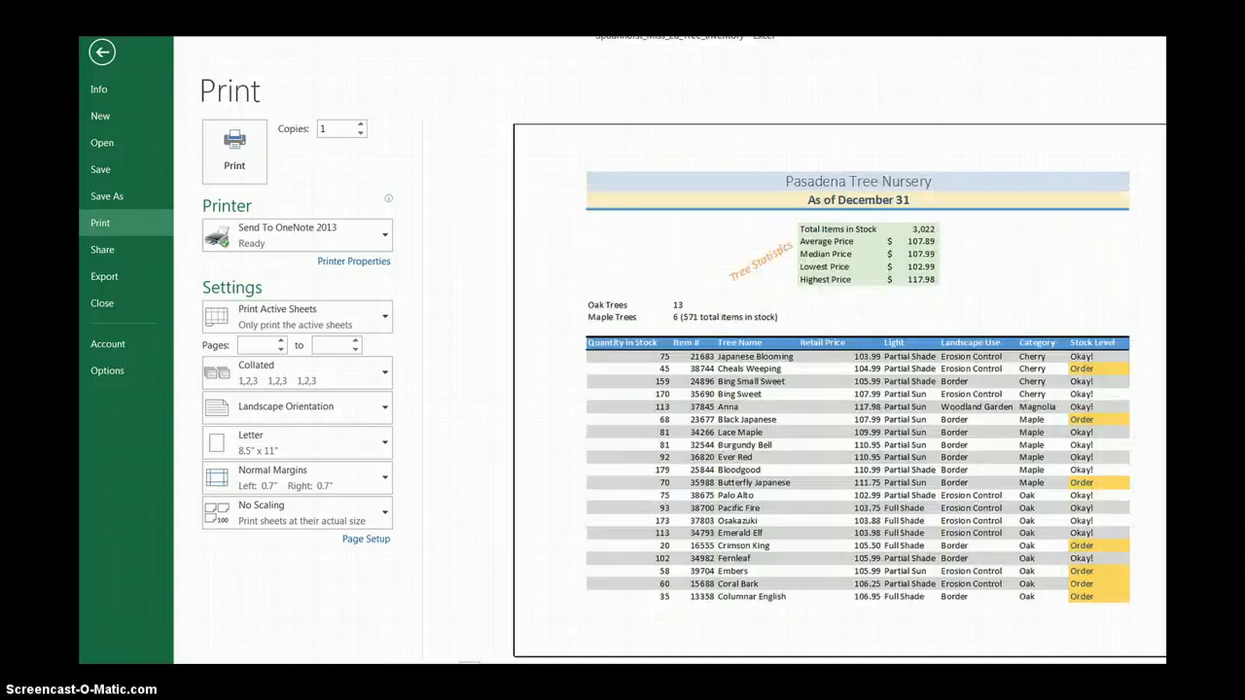
{"action": "left_click", "coordinate": [101, 53]}
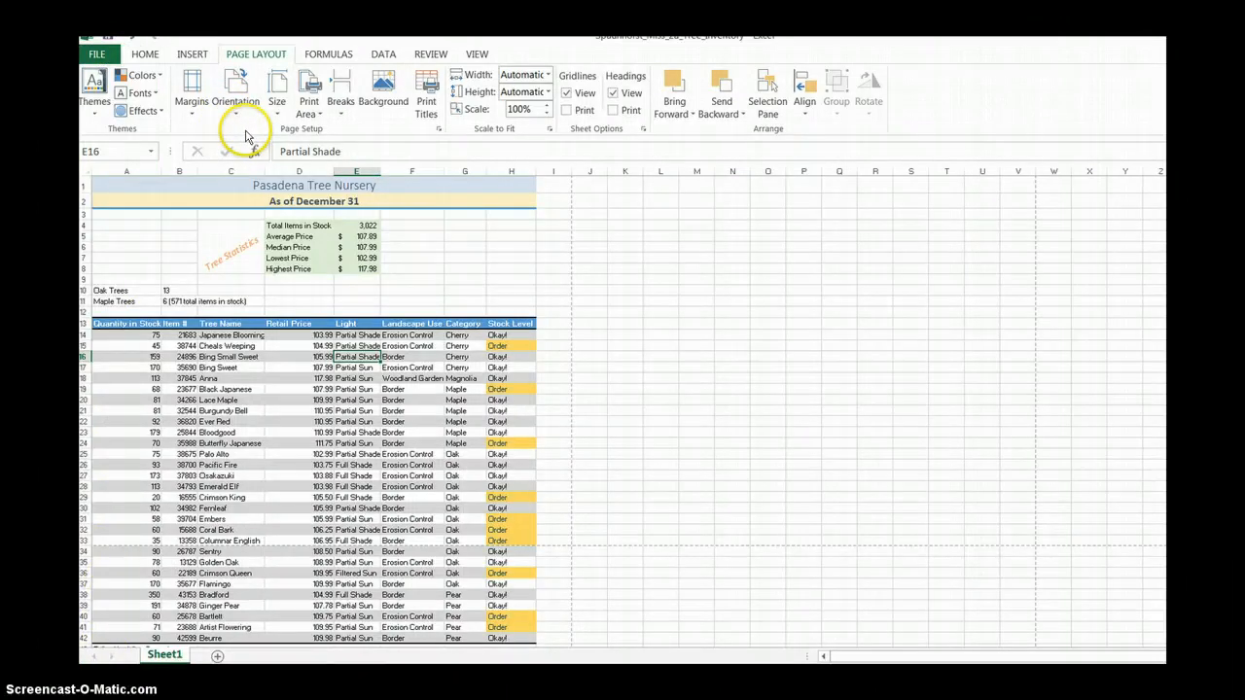
Set row 13, the table's heading row, to repeat at the top of every printed page.
{"action": "left_click", "coordinate": [431, 100]}
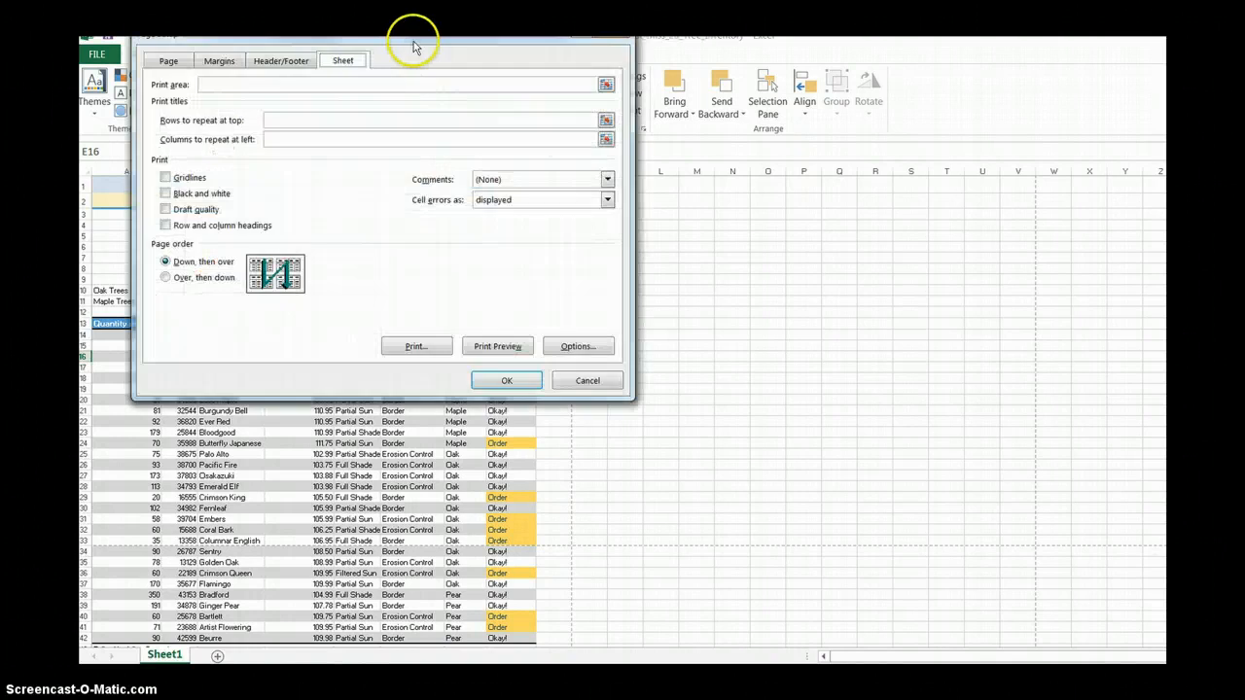
{"action": "left_click_drag", "start_coordinate": [455, 85], "coordinate": [832, 257]}
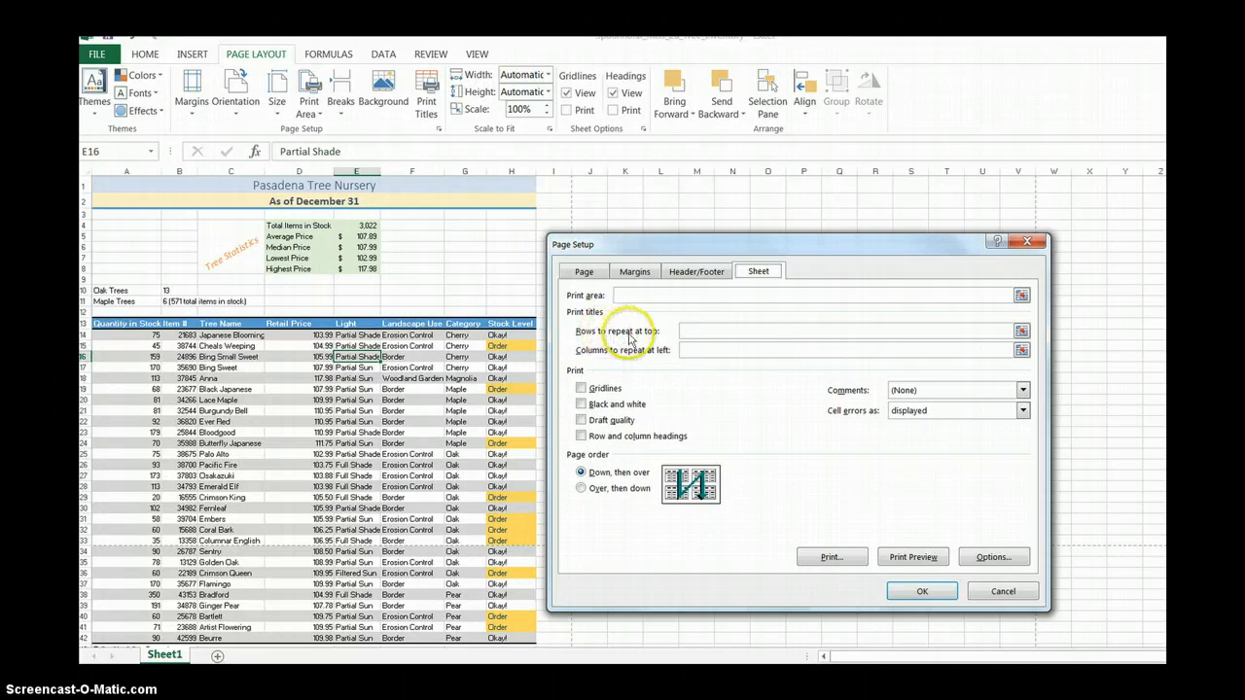
{"action": "left_click", "coordinate": [709, 332]}
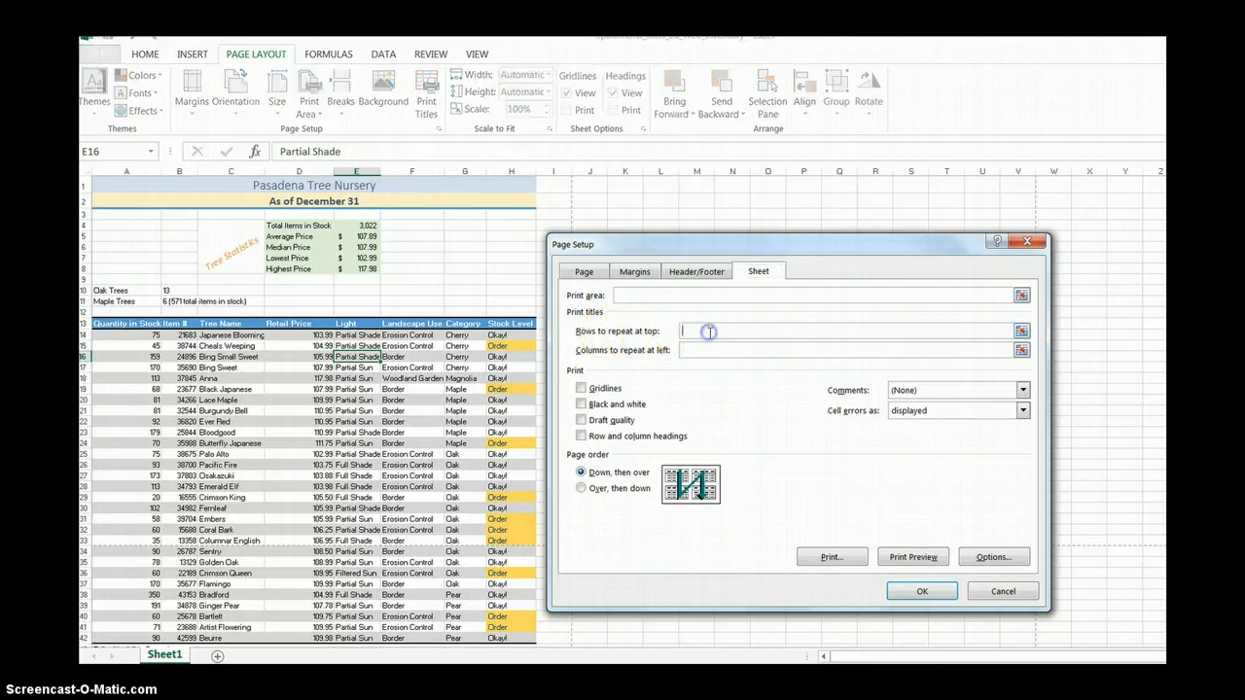
{"action": "left_click", "coordinate": [84, 323]}
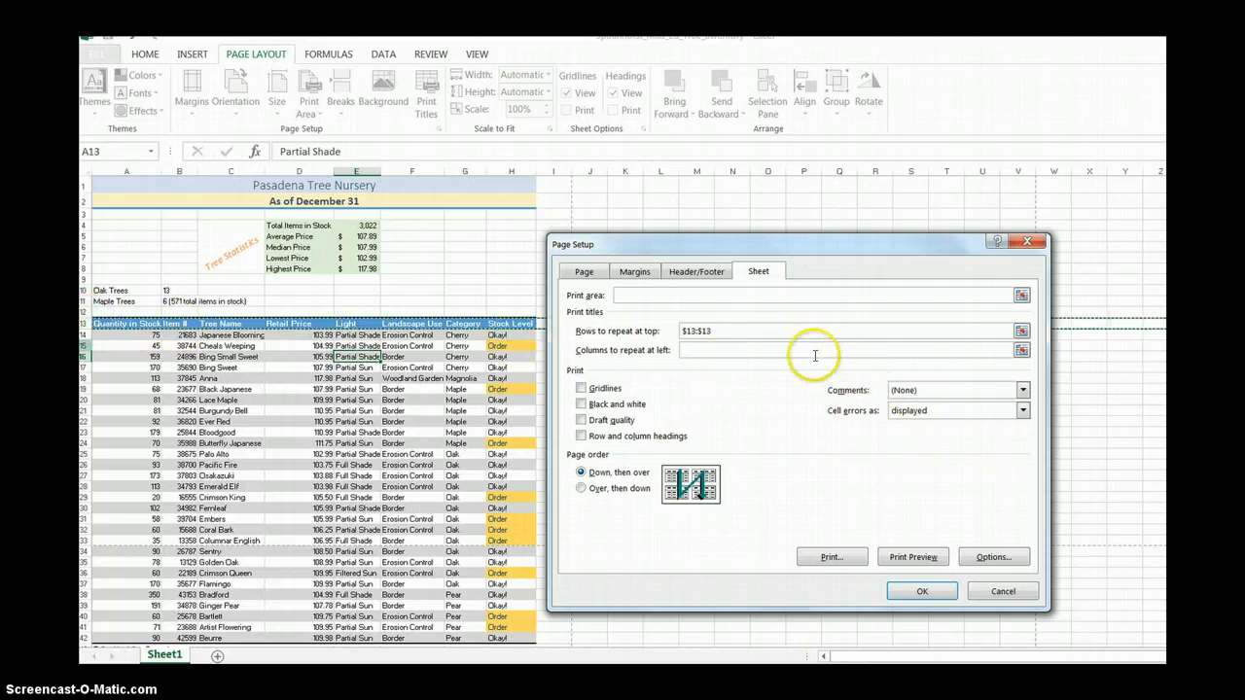
{"action": "left_click", "coordinate": [919, 591]}
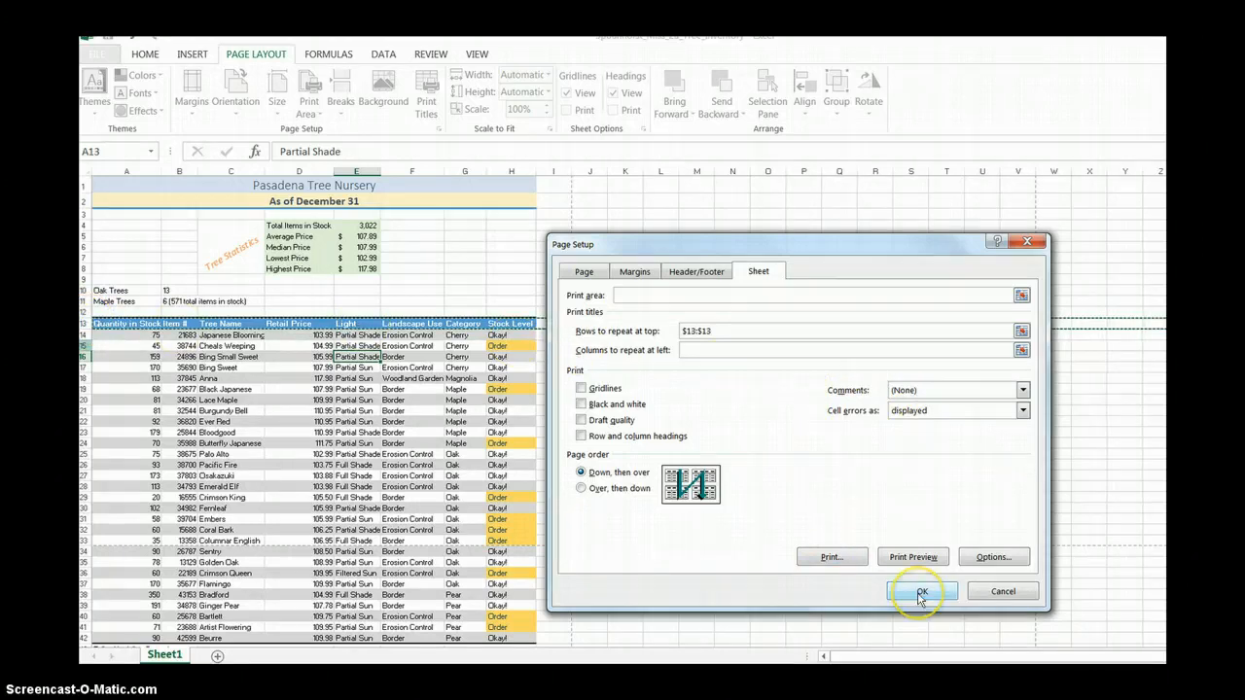
Examine the second page's repeated column titles in the print preview and return to the worksheet.
{"action": "left_click", "coordinate": [101, 56]}
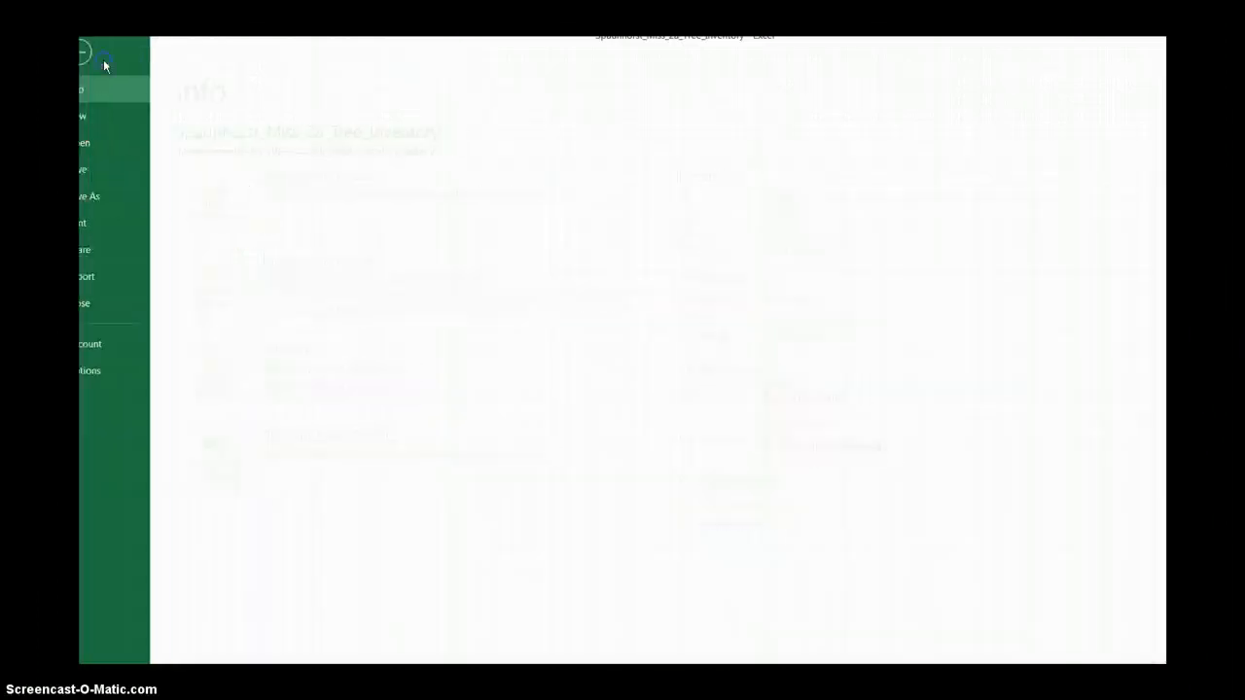
{"action": "left_click", "coordinate": [125, 243]}
{"action": "left_click", "coordinate": [126, 231]}
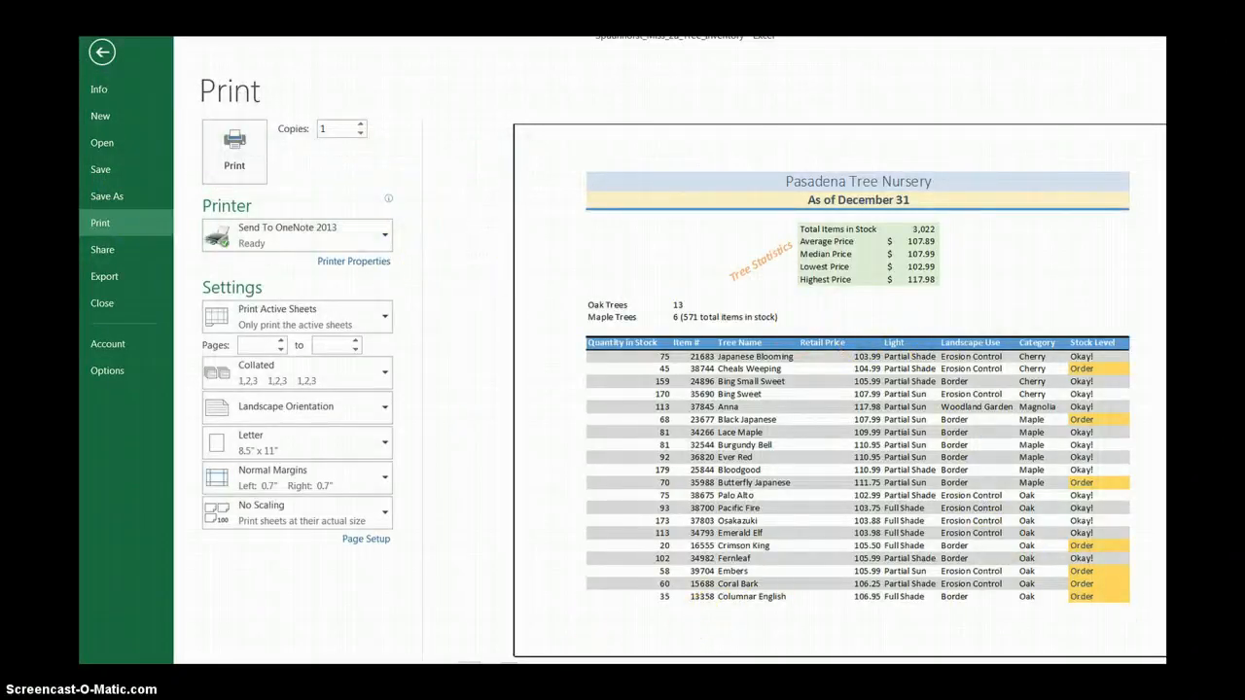
{"action": "left_click", "coordinate": [508, 664]}
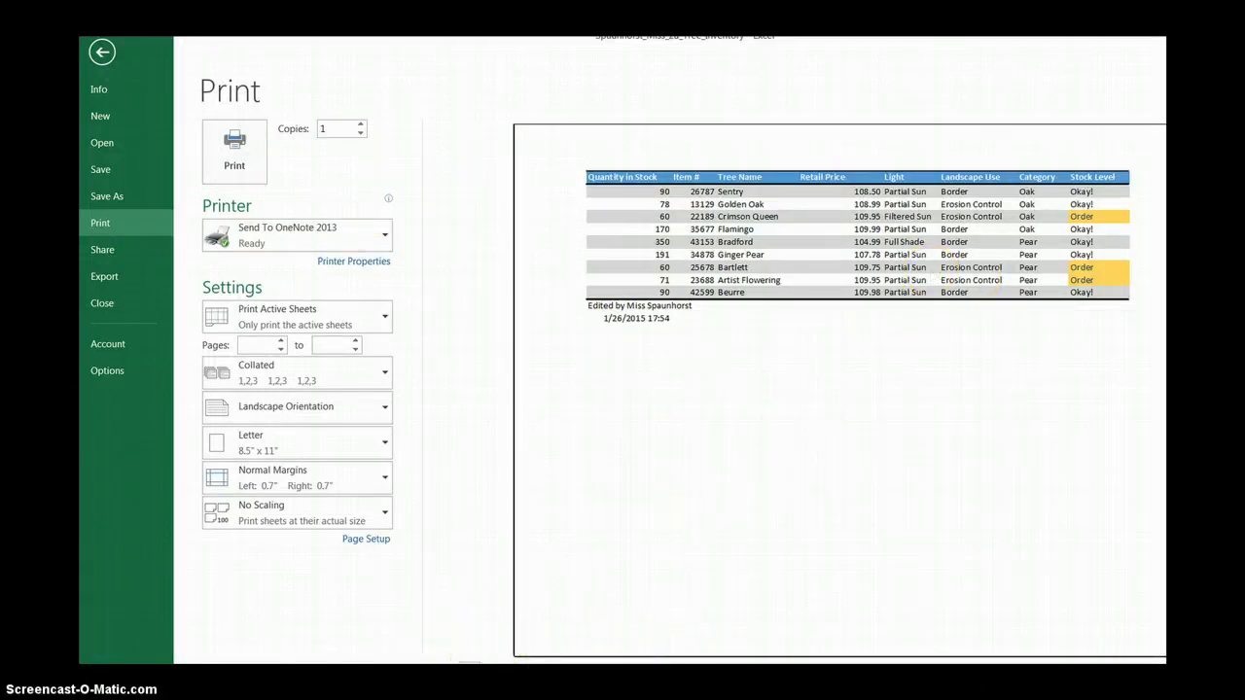
{"action": "left_click", "coordinate": [102, 51]}
Open the page footer and insert the File Name element in its left section.
{"action": "left_click", "coordinate": [191, 54]}
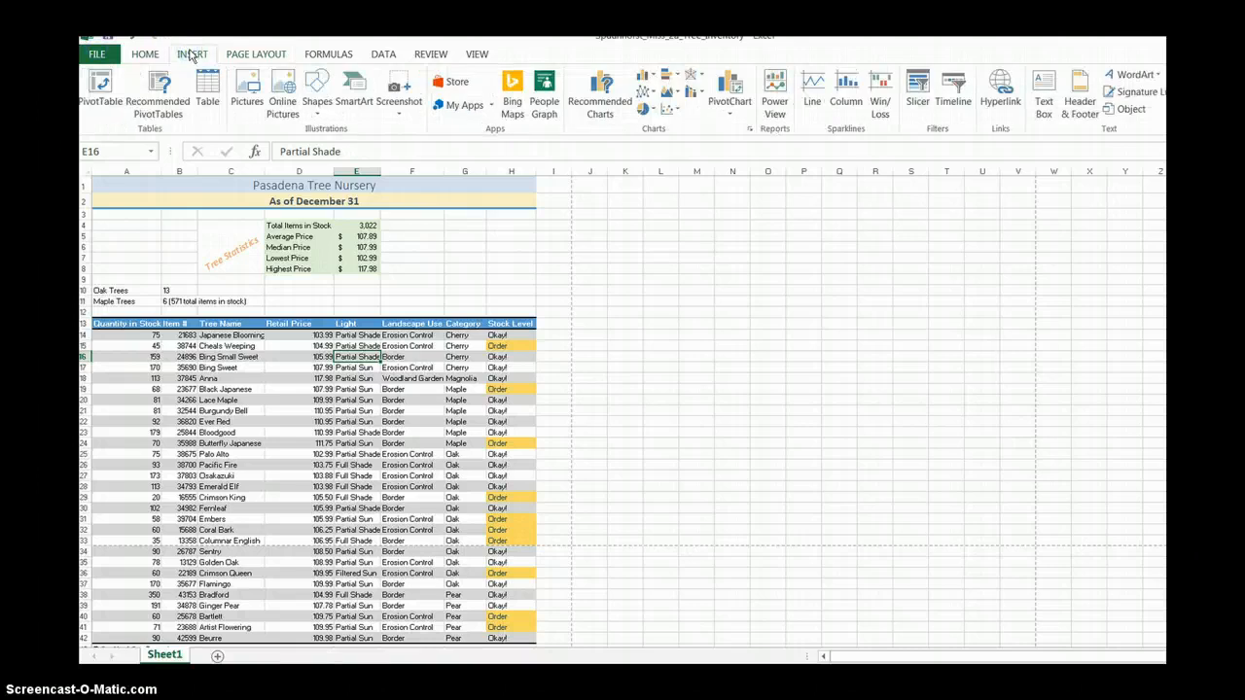
{"action": "left_click", "coordinate": [1077, 105]}
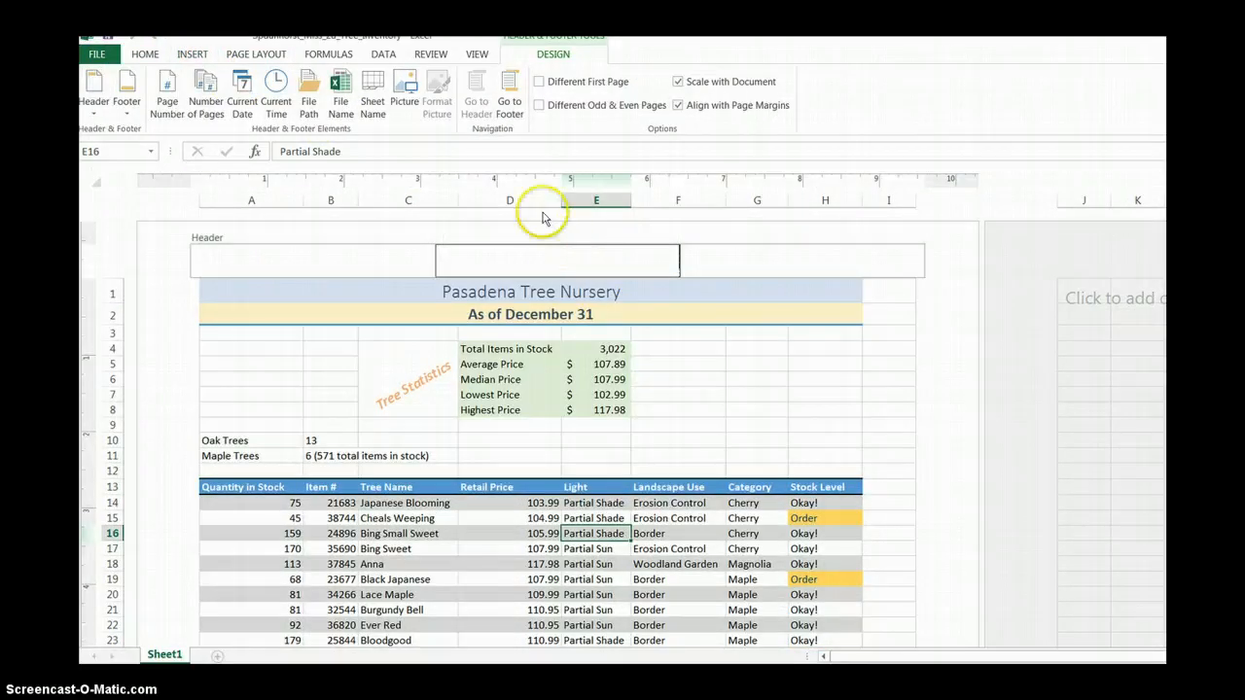
{"action": "left_click", "coordinate": [510, 94]}
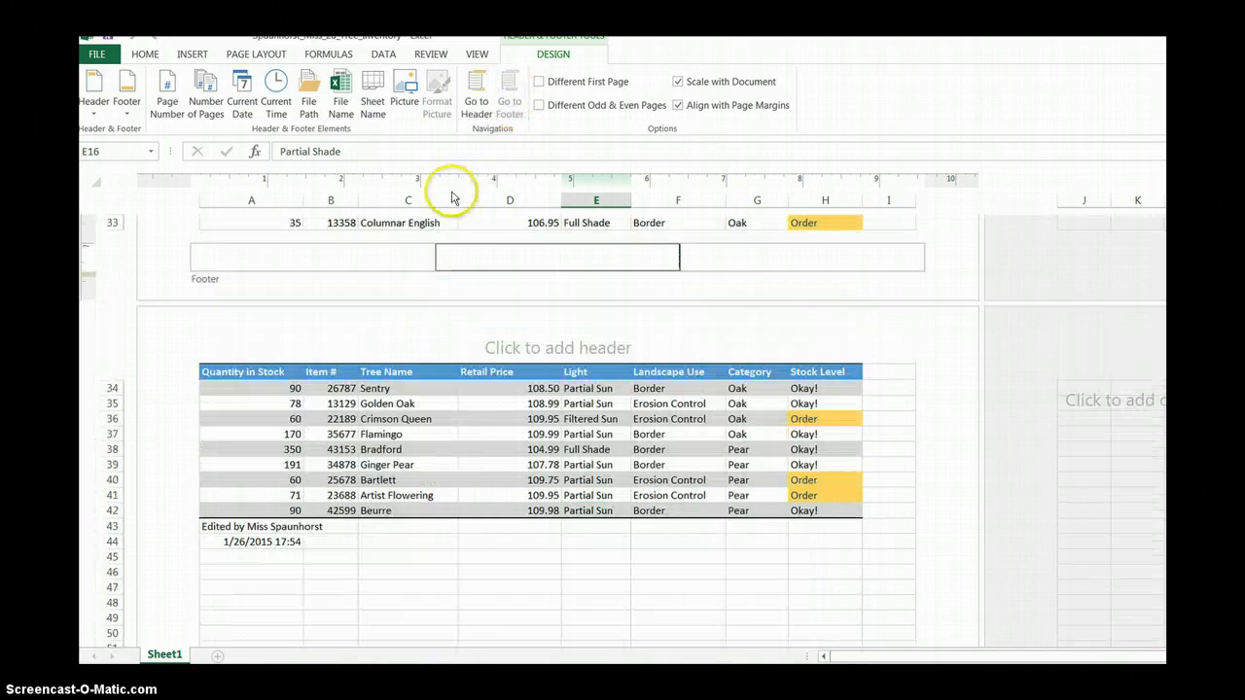
{"action": "left_click", "coordinate": [355, 258]}
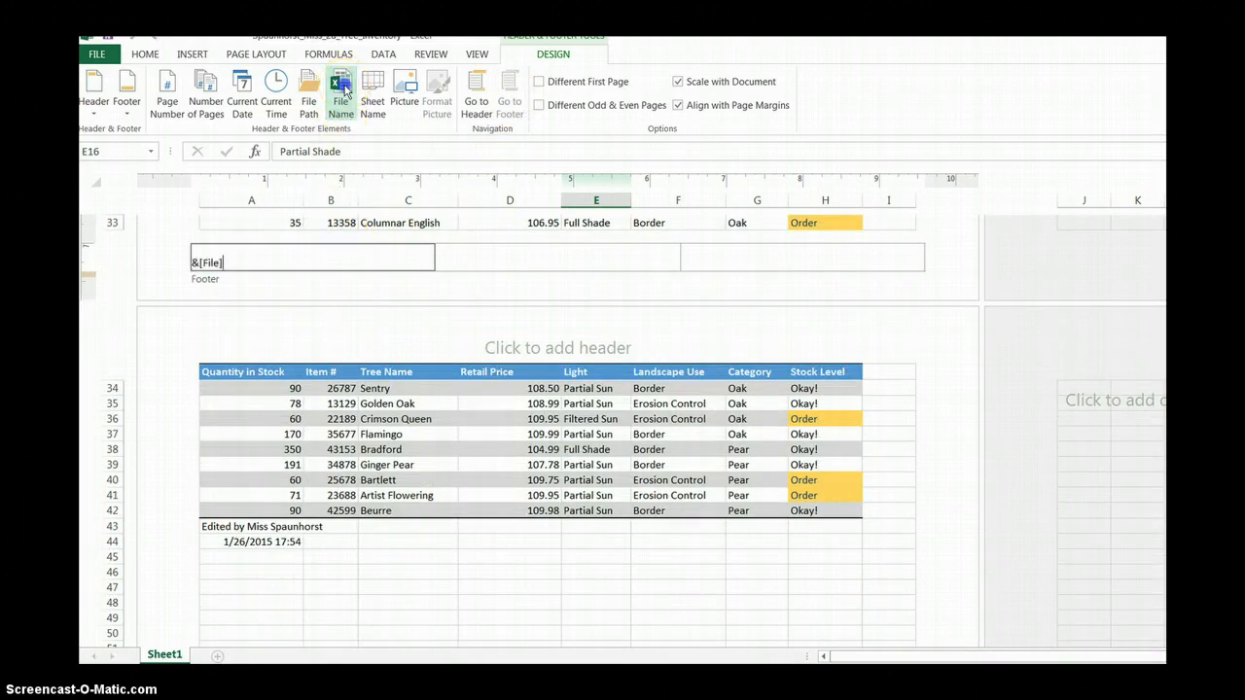
Enter the date 1/26/2015 in the footer's right section and return to Normal view at cell A1.
{"action": "left_click", "coordinate": [760, 263]}
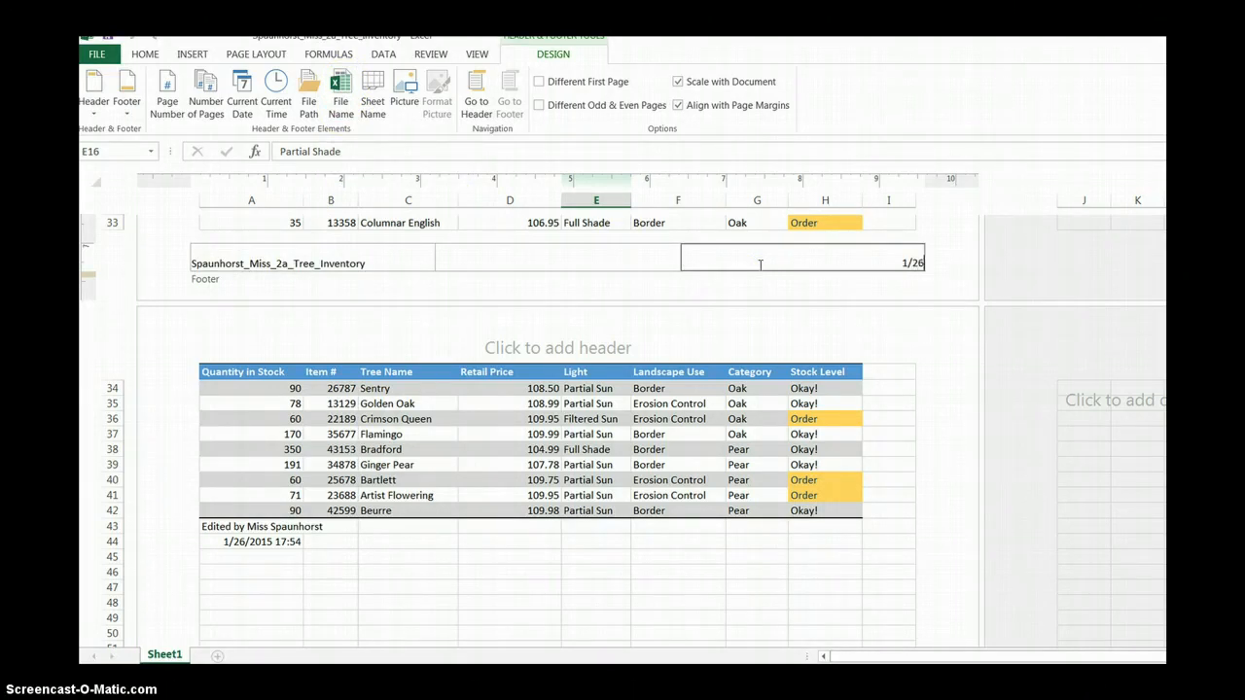
{"action": "type", "text": "1/26/2015"}
{"action": "key", "text": "Tab"}
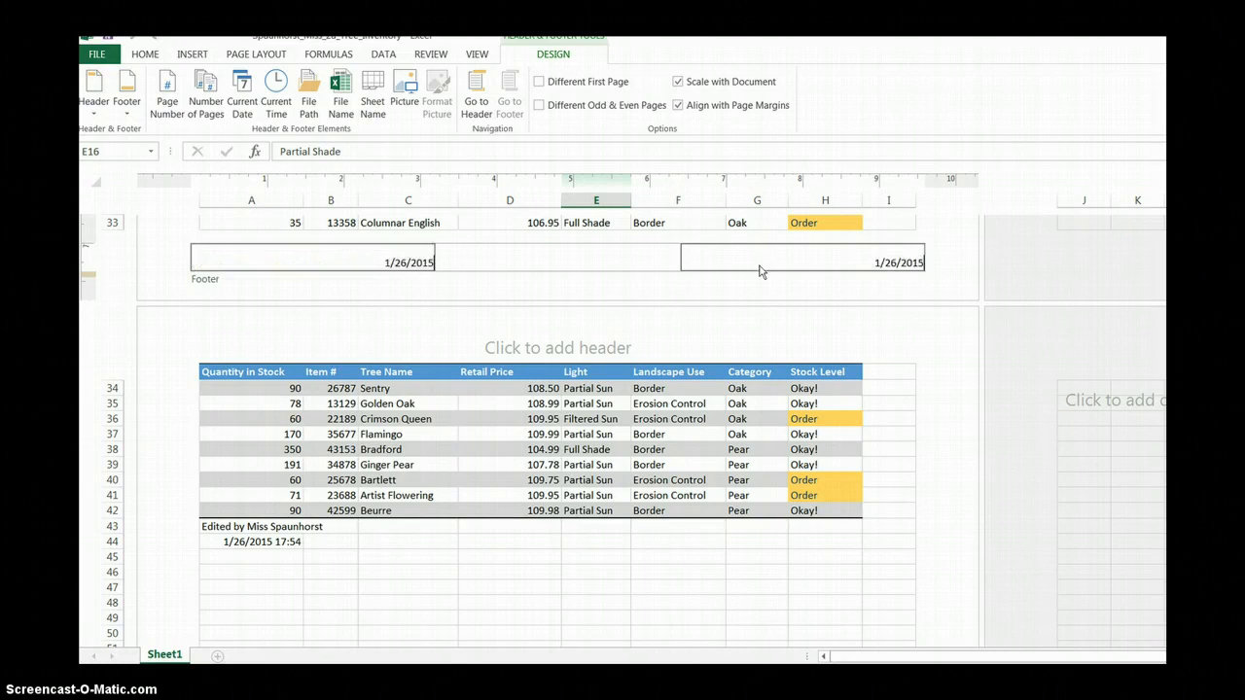
{"action": "left_click", "coordinate": [425, 219]}
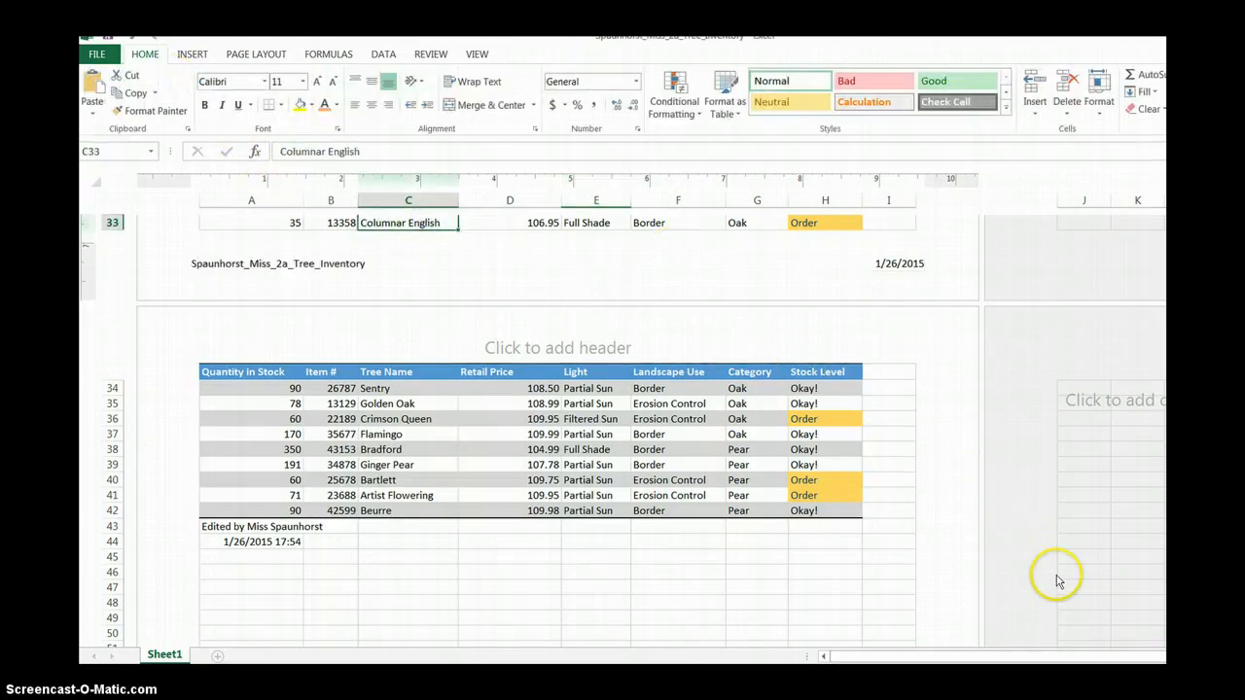
{"action": "left_click", "coordinate": [1137, 674]}
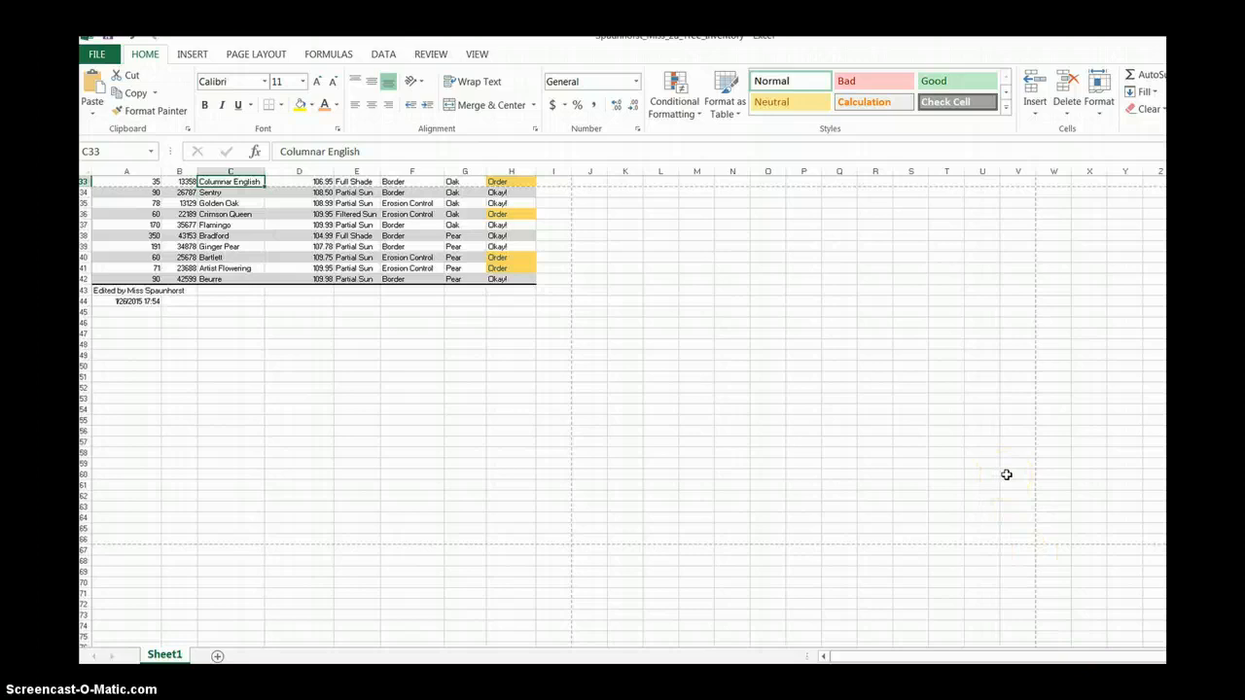
{"action": "key", "text": "ctrl+Home"}
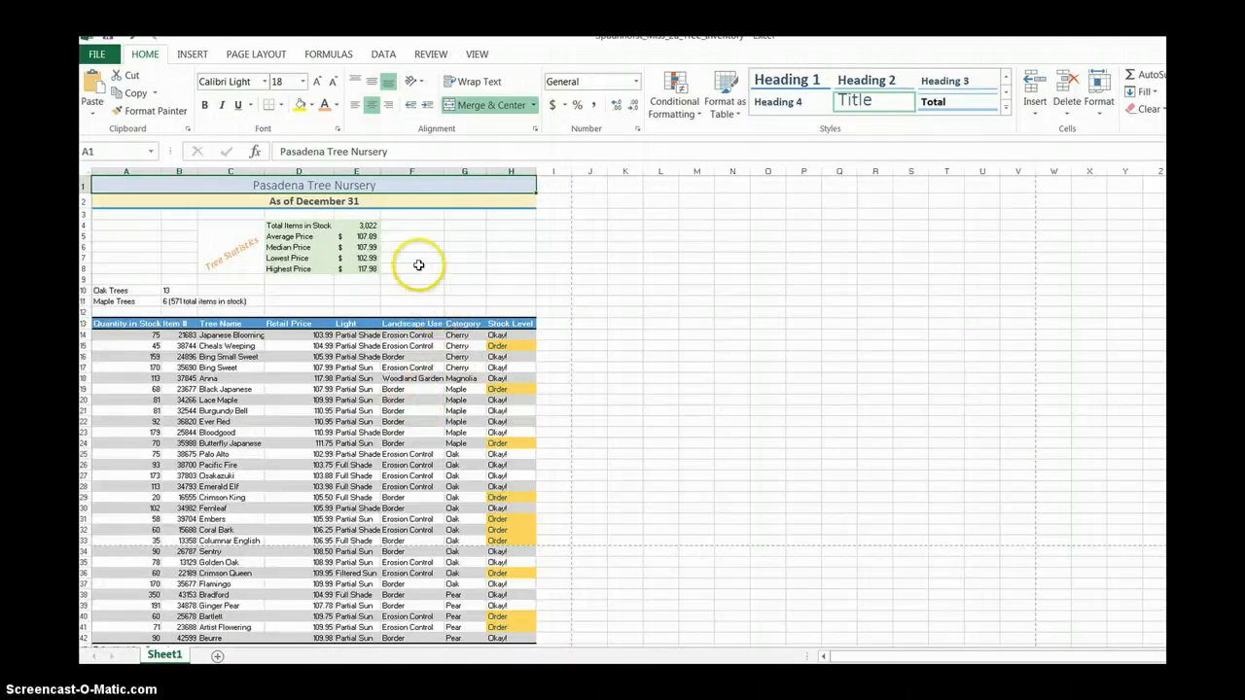
Scale the printed worksheet to a width of 1 page.
{"action": "left_click", "coordinate": [271, 58]}
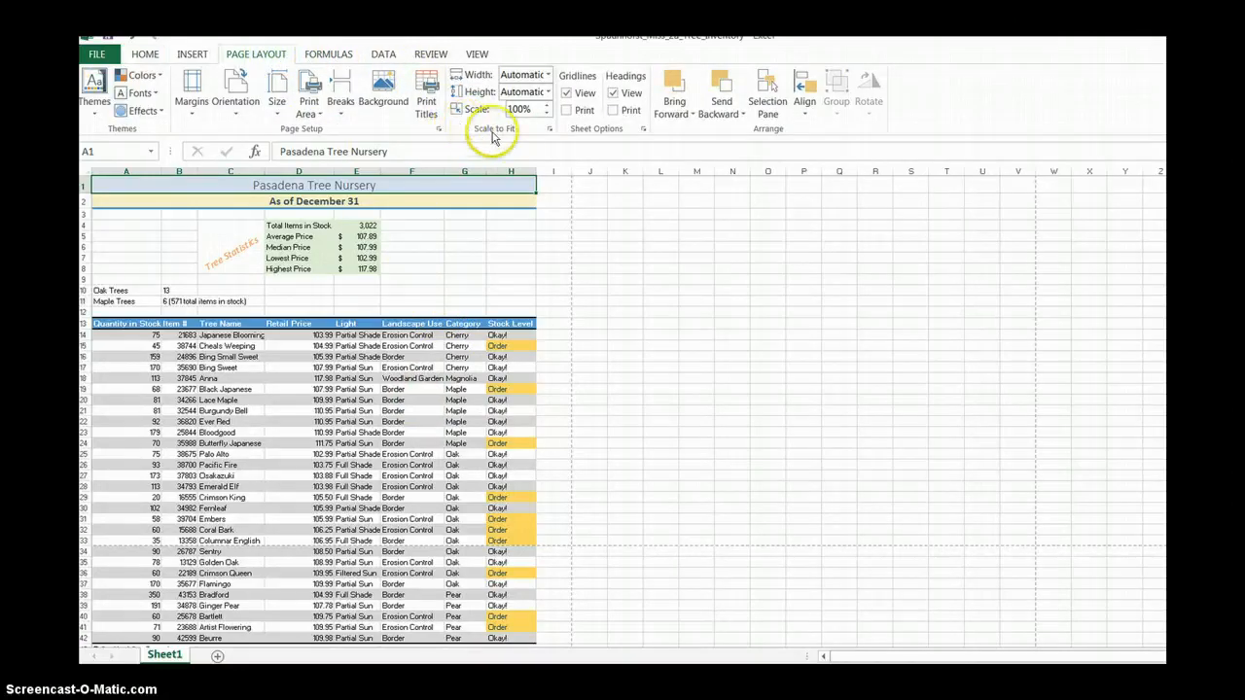
{"action": "left_click", "coordinate": [545, 78]}
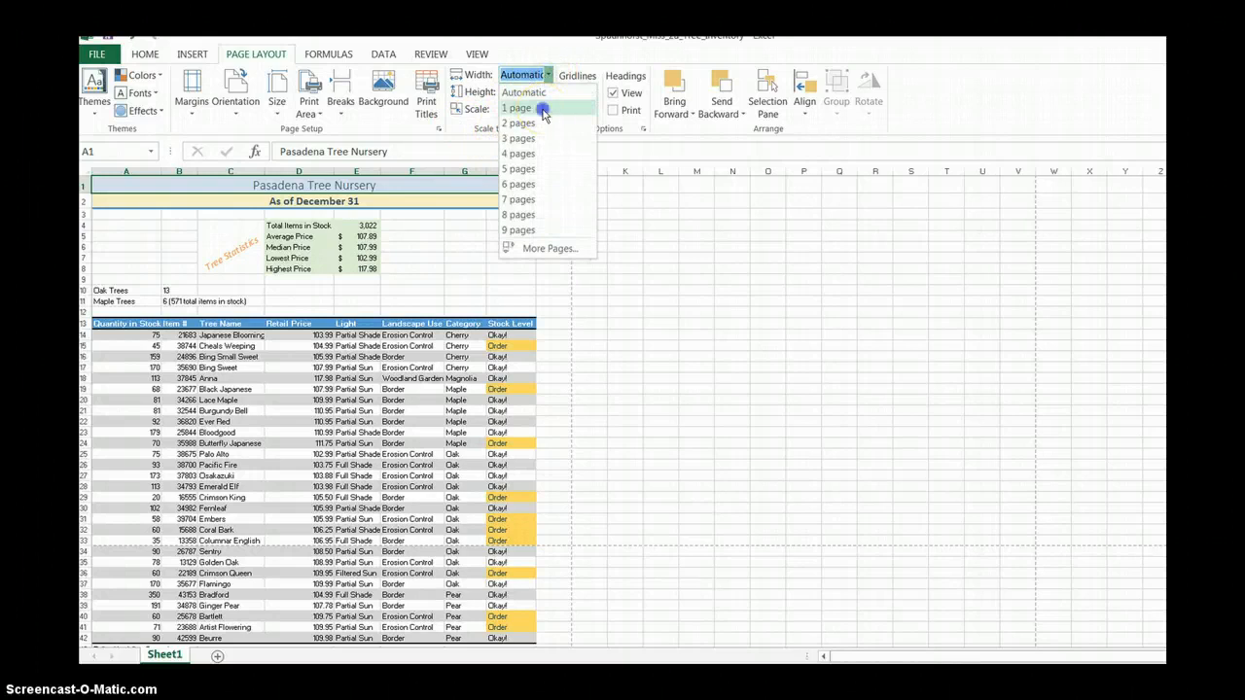
{"action": "left_click", "coordinate": [538, 105]}
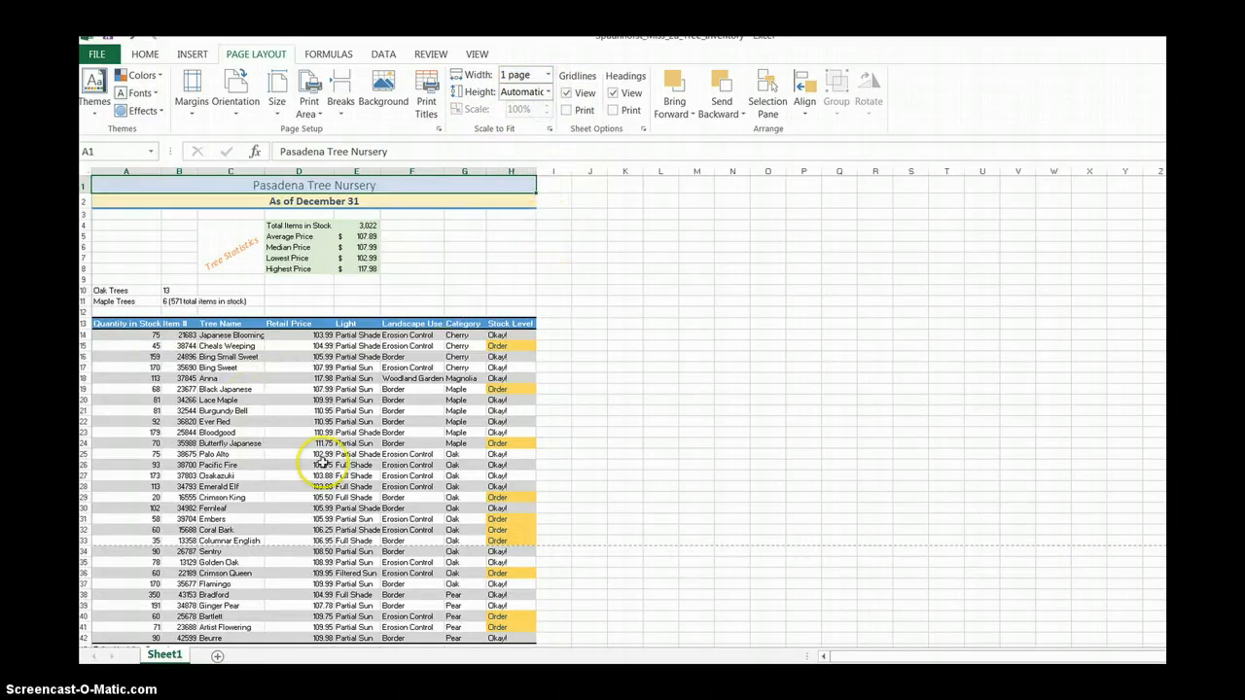